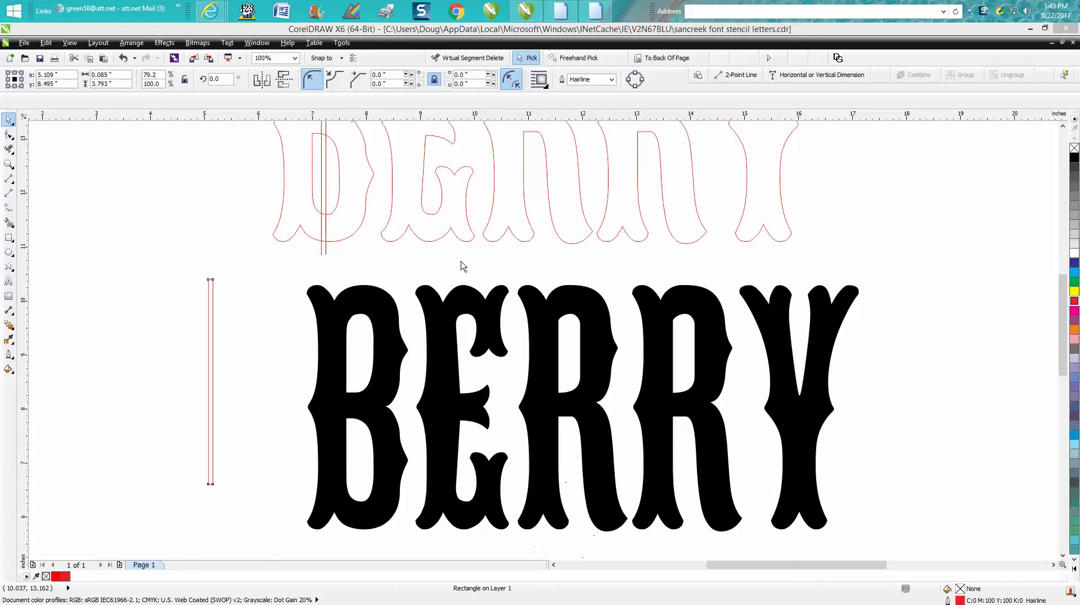
- Zoom in closely to inspect where the bar meets the outlined B
left_click_drag(1060, 336, 954, 307)
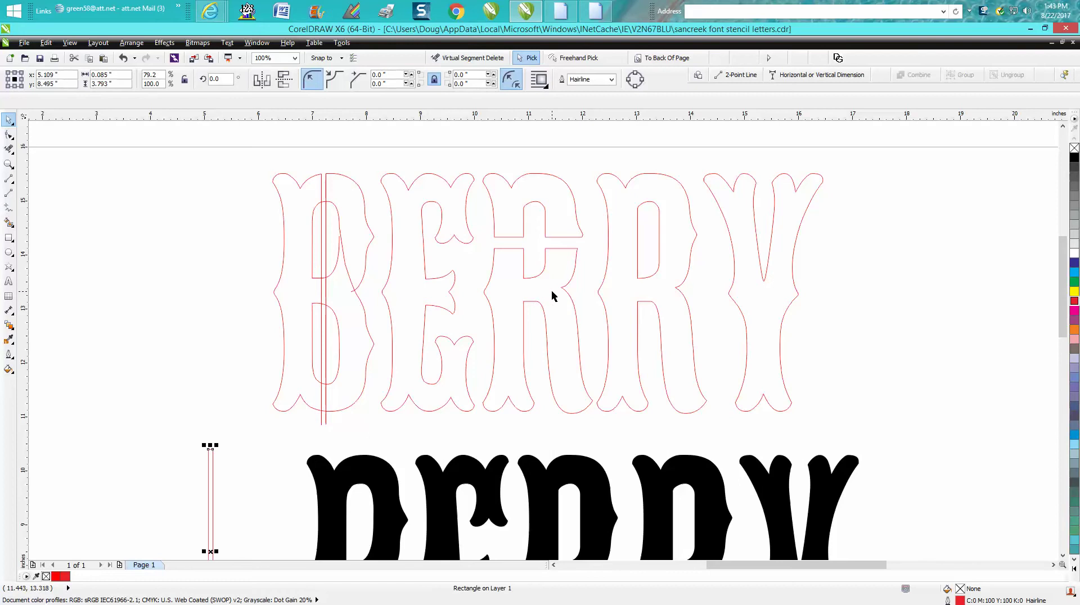
scroll(551, 290, "down", 2)
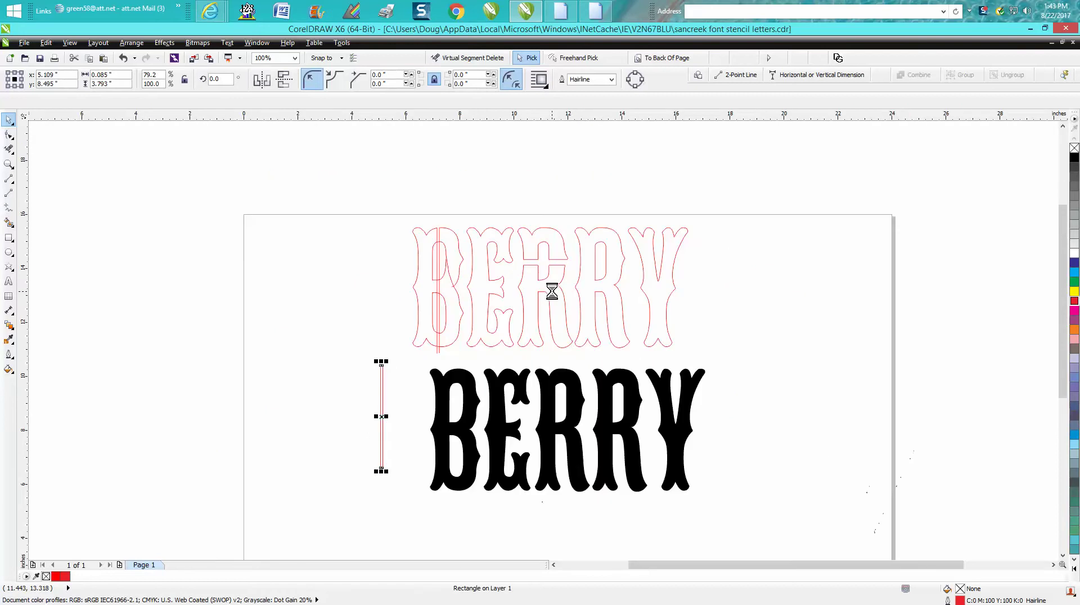
left_click(9, 164)
left_click_drag(429, 244, 533, 308)
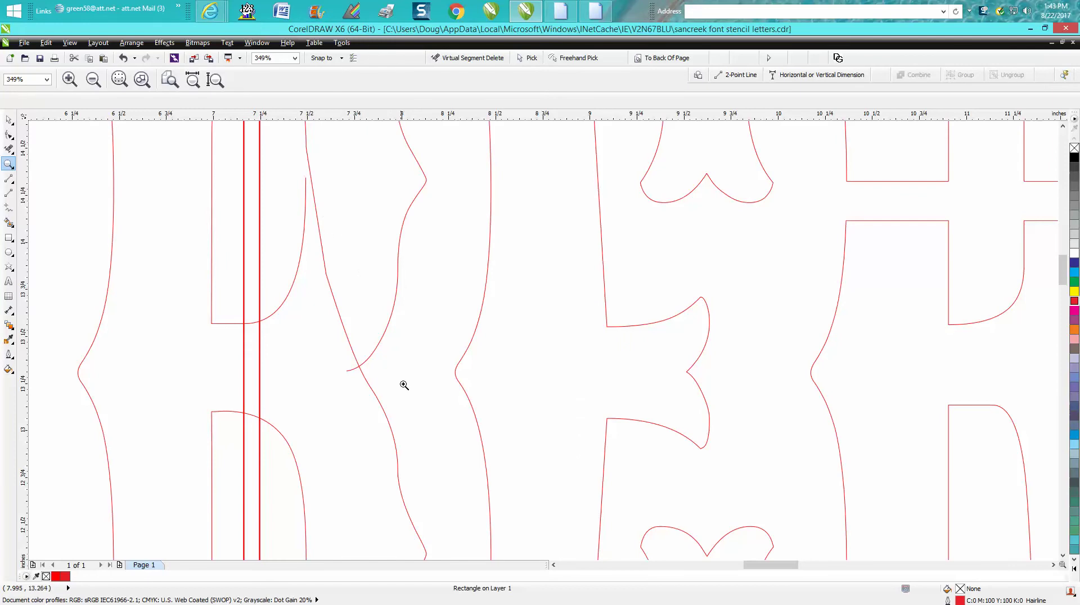
scroll(313, 222, "down", 3)
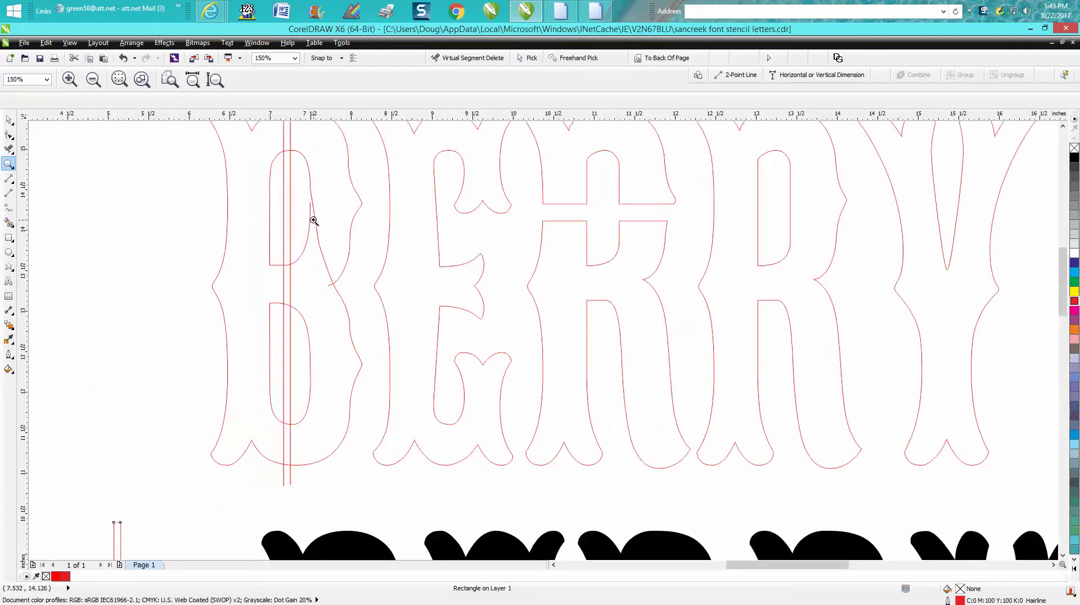
left_click_drag(305, 283, 289, 246)
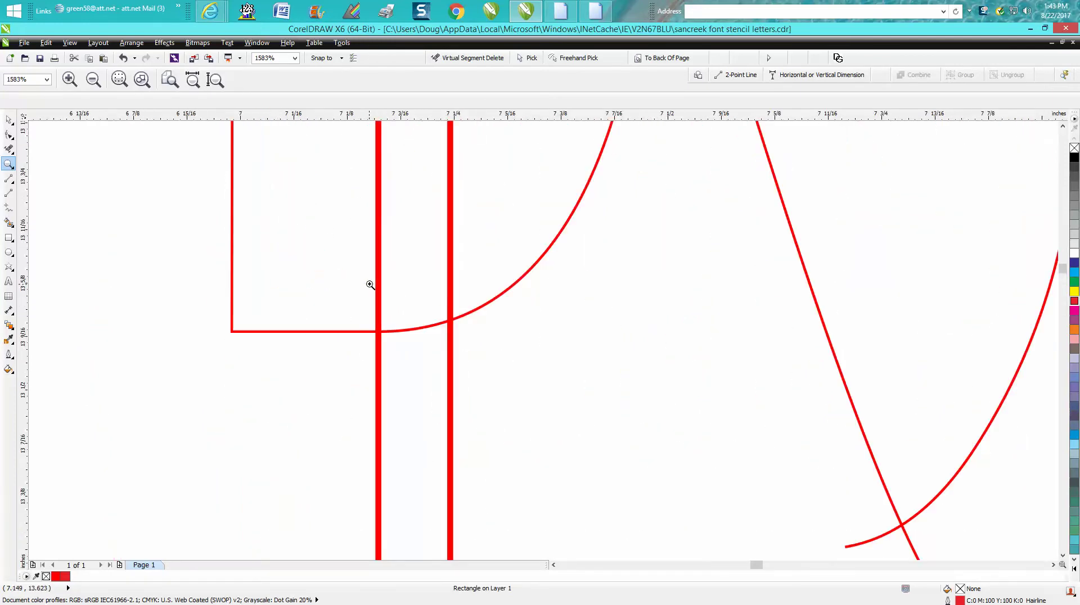
scroll(389, 297, "down", 6)
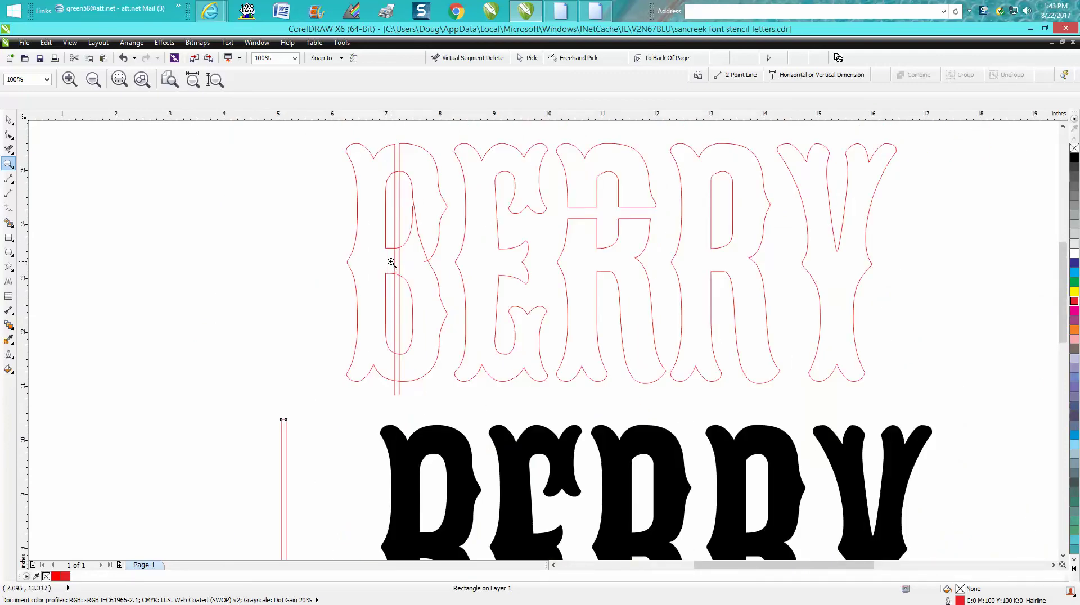
scroll(391, 263, "down", 1)
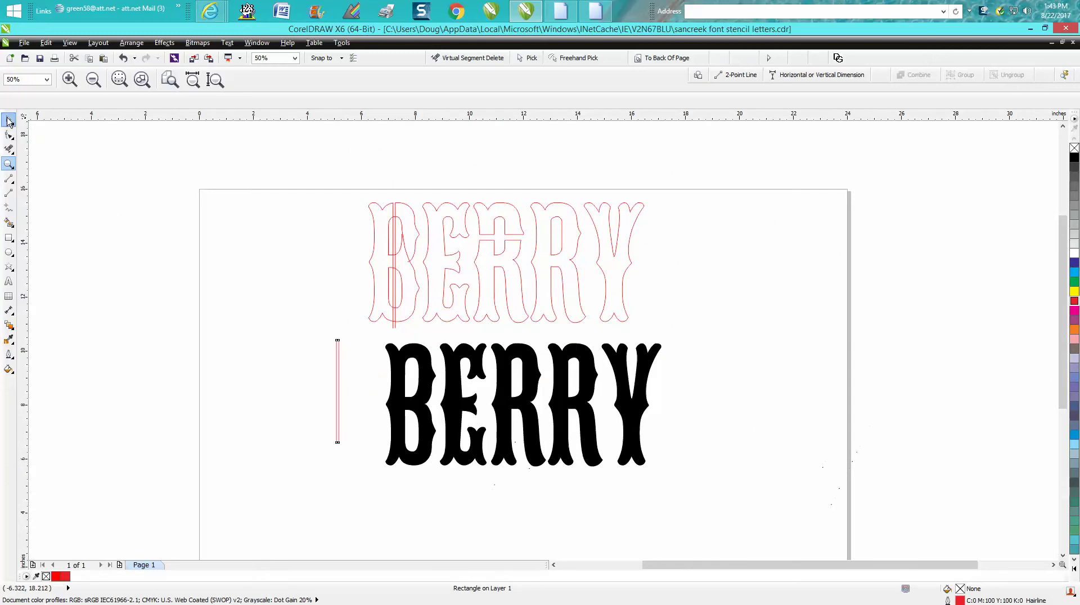
- Give the solid BERRY no fill and a red outline, then break it into separate letters
left_click(8, 121)
left_click(431, 369)
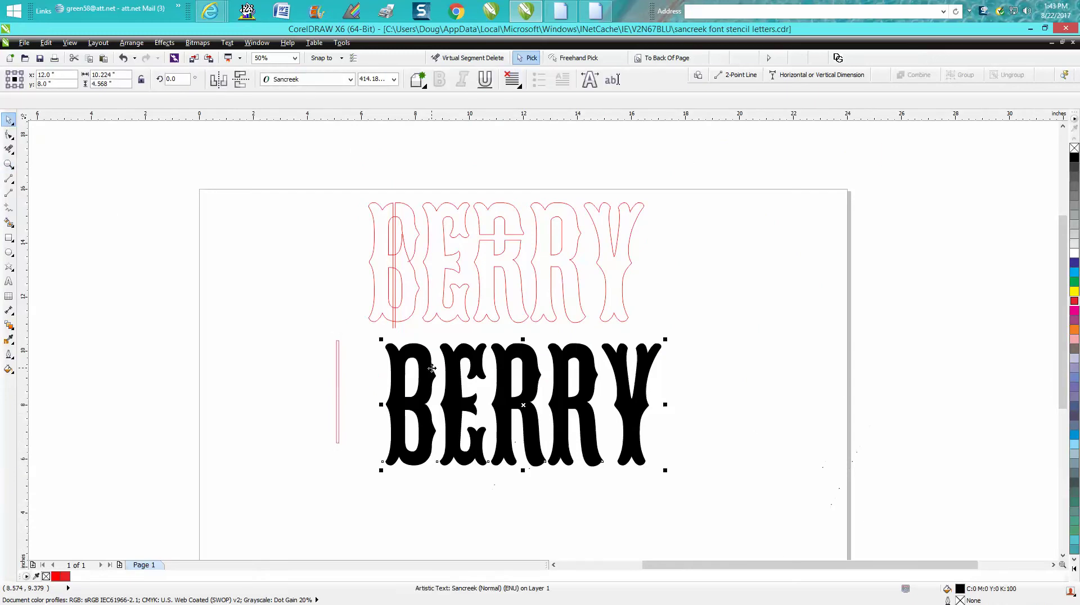
left_click(1074, 149)
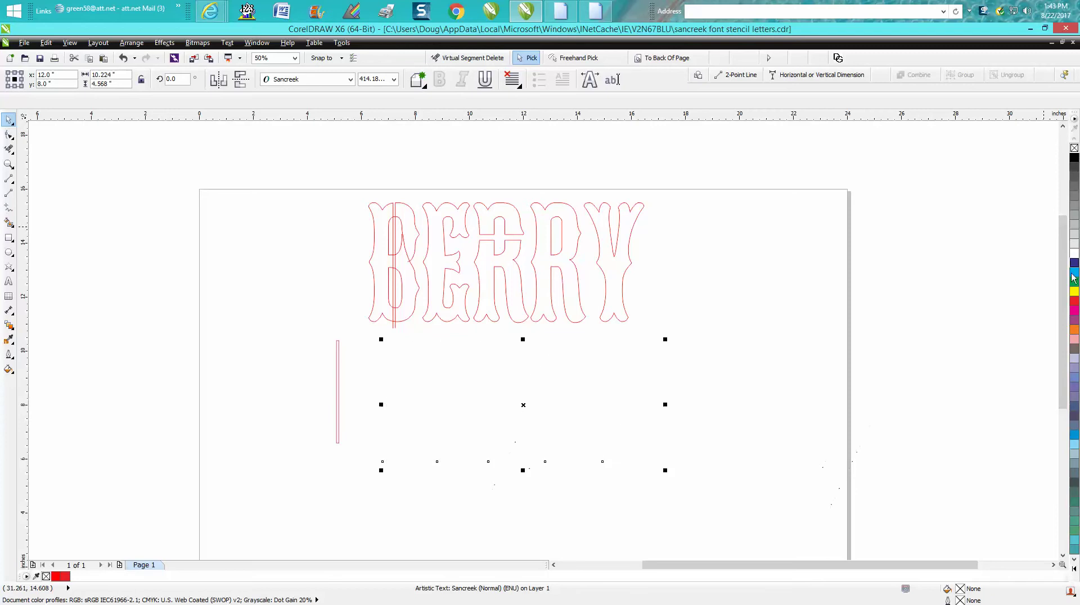
right_click(1074, 301)
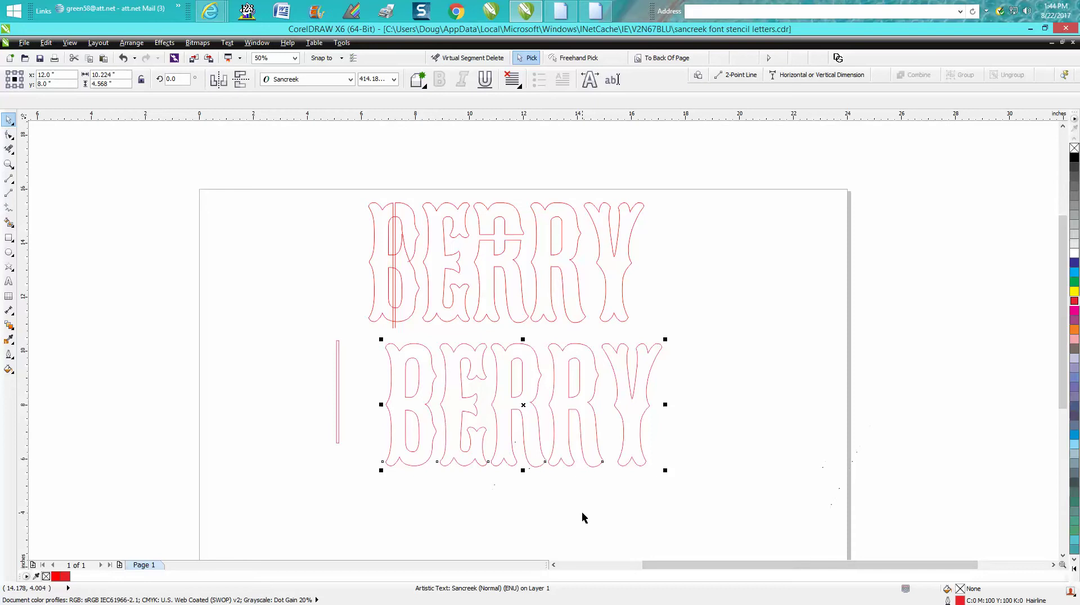
key("ctrl+k")
- Stretch the thin bar to about 4.99 inches and position it through the B's stem
left_click(338, 381)
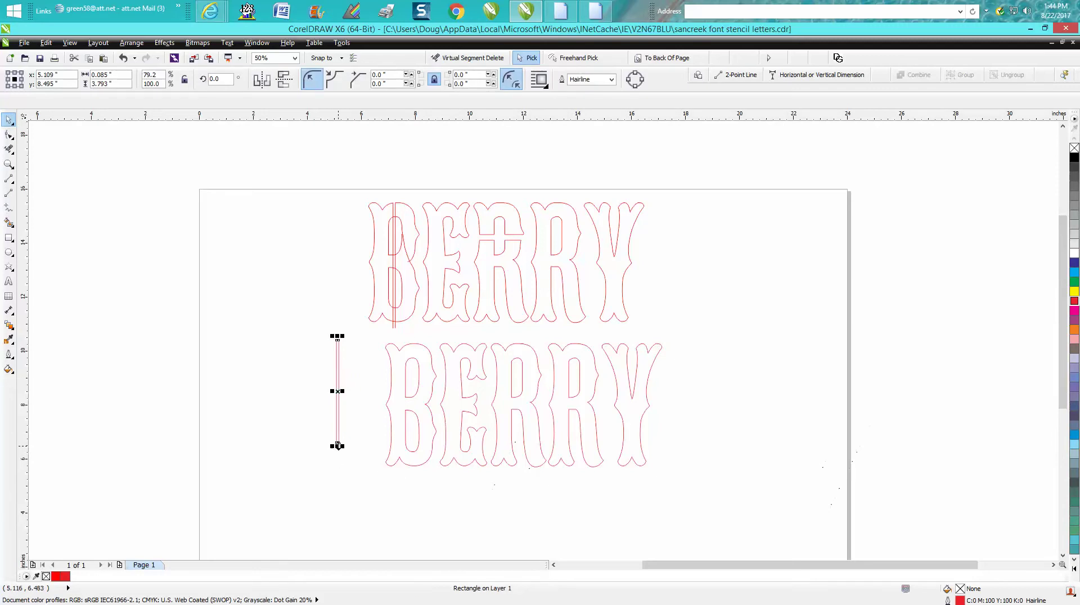
left_click_drag(337, 446, 337, 478)
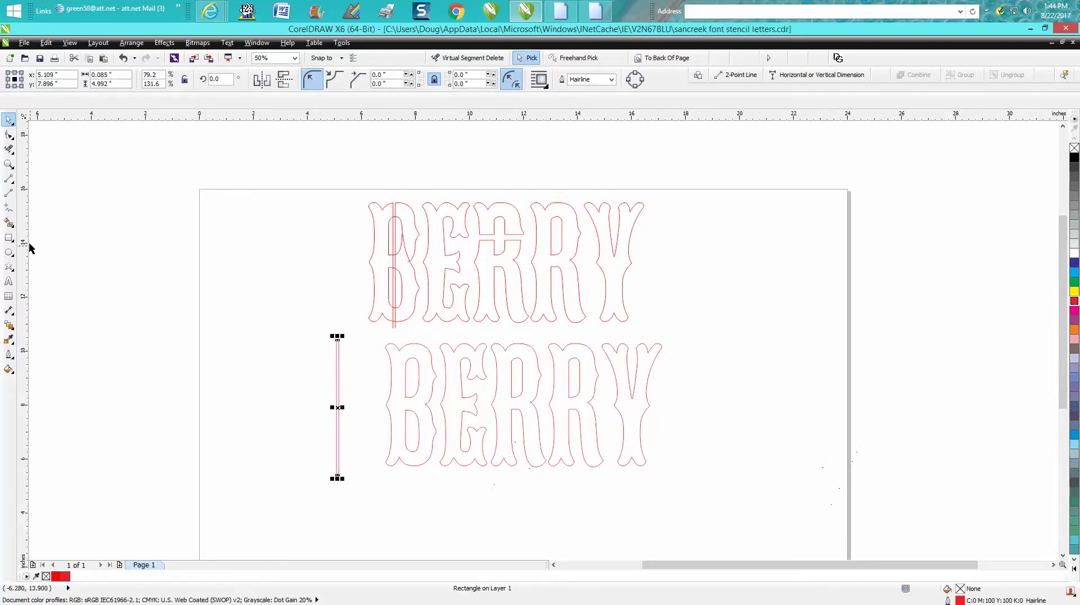
left_click_drag(338, 408, 411, 402)
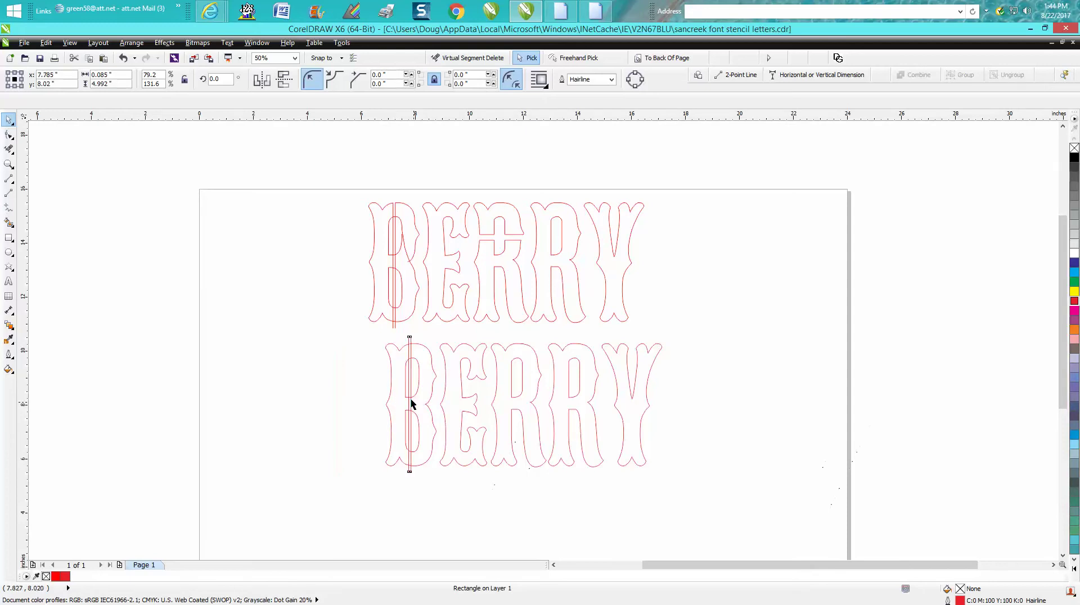
left_click(9, 164)
left_click_drag(350, 324, 694, 525)
left_click(8, 120)
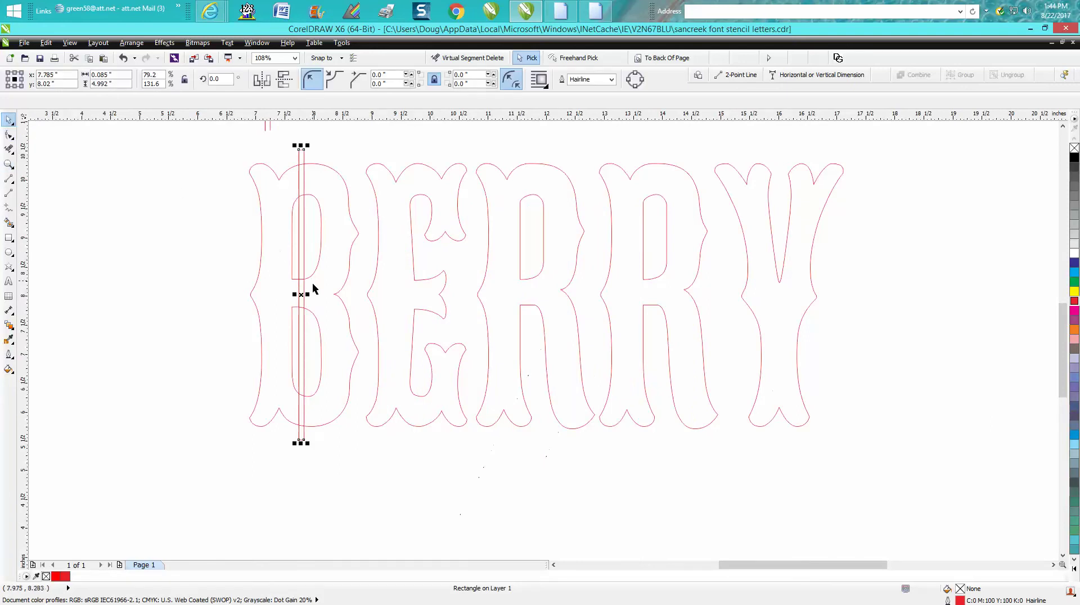
left_click_drag(300, 291, 305, 297)
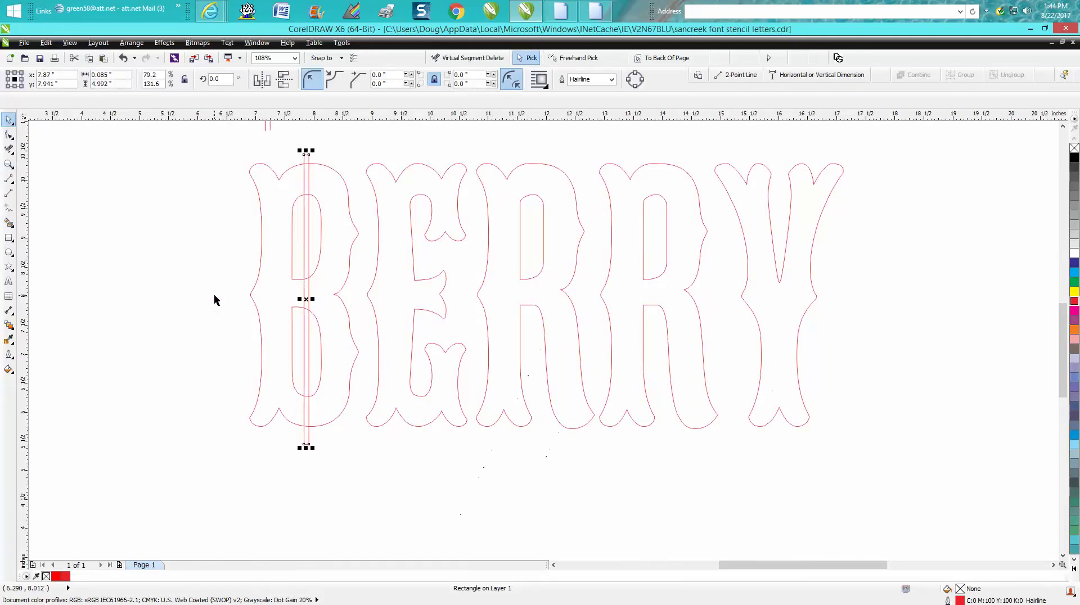
key("Escape")
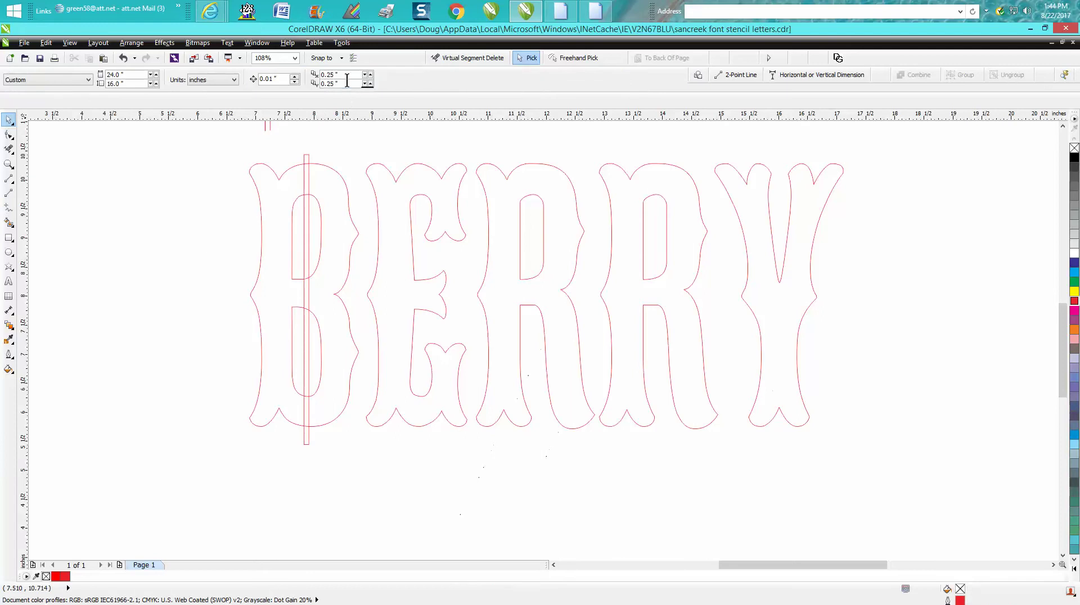
- Set both duplicate offsets to 0 and the nudge distance to 0.001 inch
left_click_drag(349, 83, 302, 87)
type(".")
key("Tab")
type(".0")
key("Tab")
type(".001")
- Drop two copies of the B's bar to the right of the Y
left_click(310, 168)
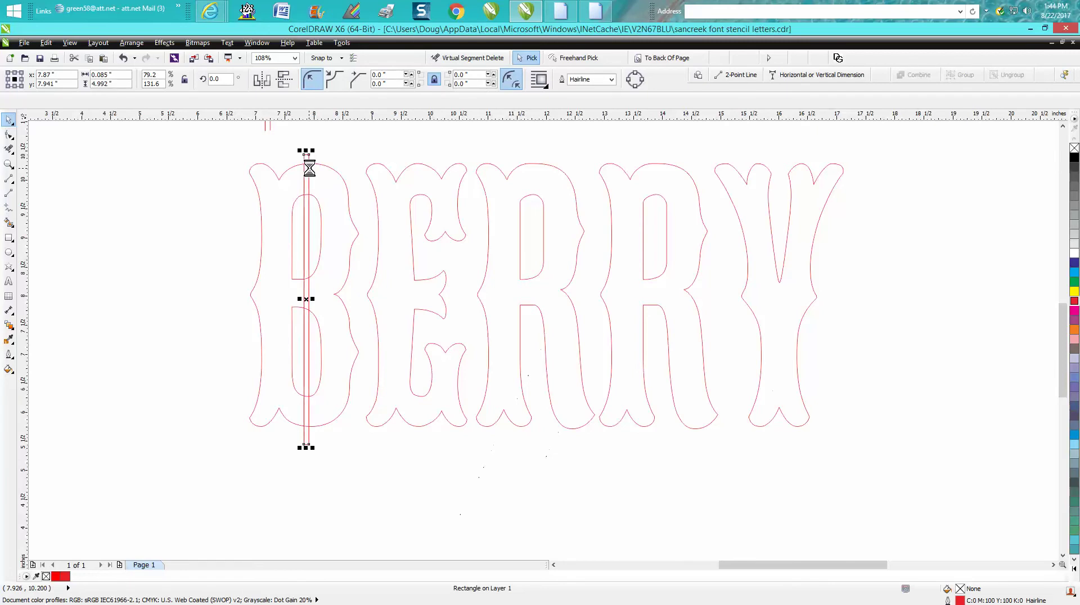
left_click_drag(303, 295, 882, 311)
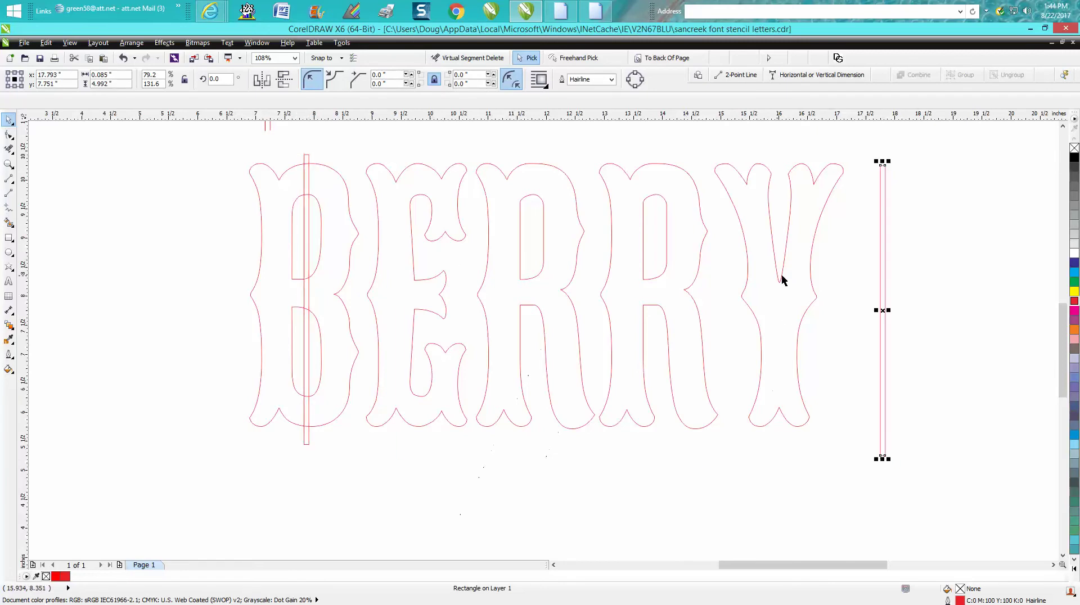
left_click(308, 292)
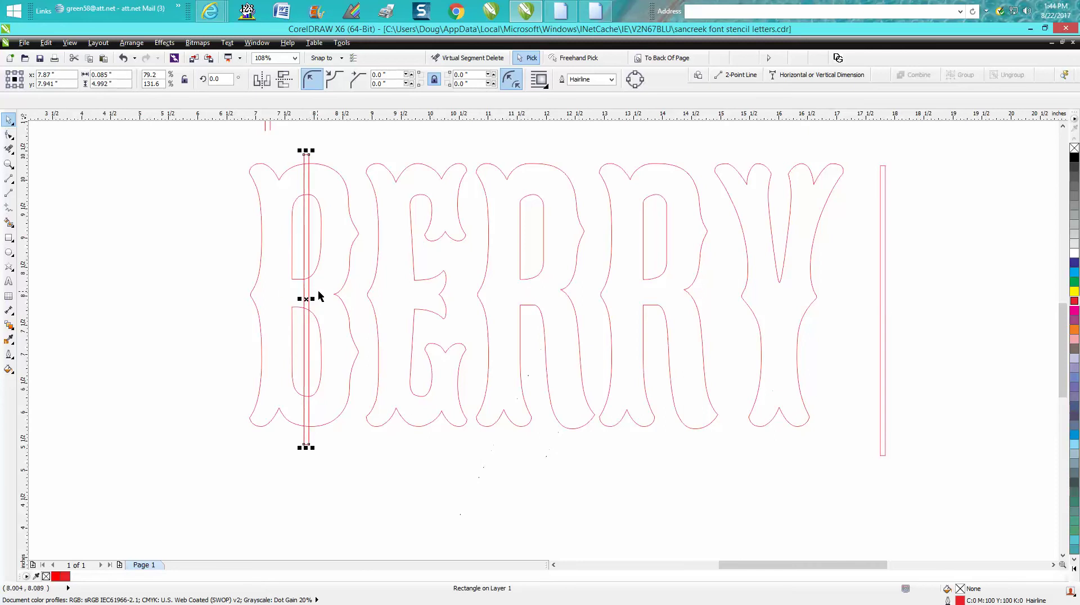
left_click_drag(313, 296, 918, 302)
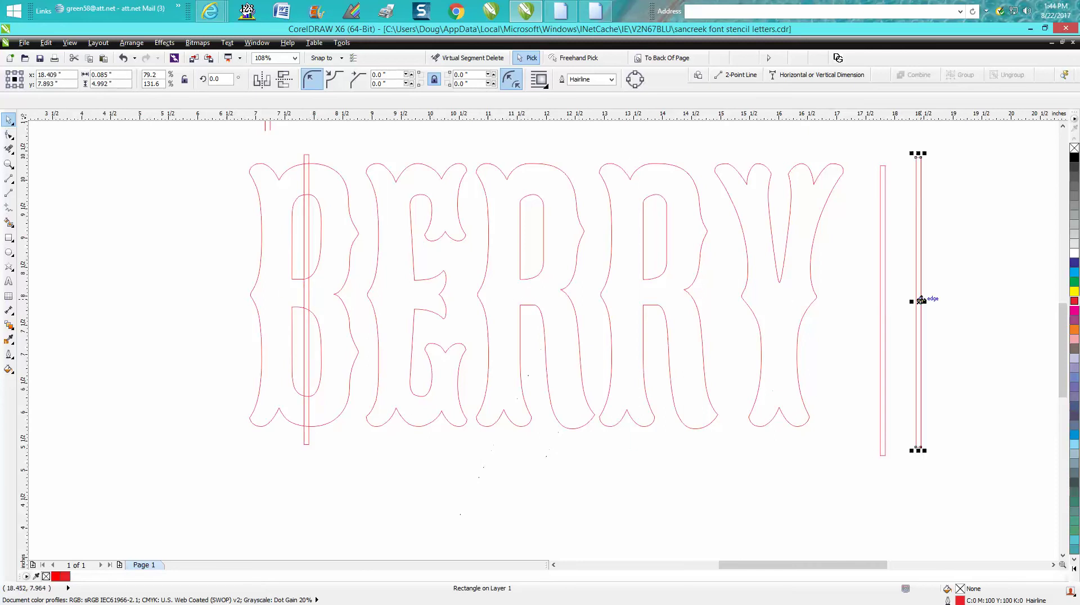
left_click(307, 160)
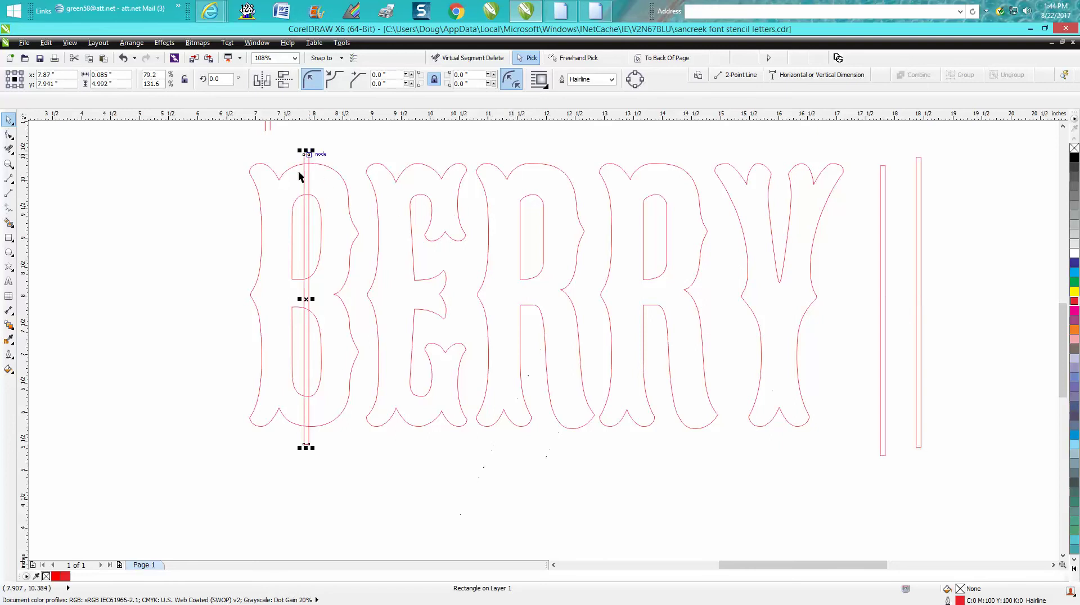
left_click(292, 169)
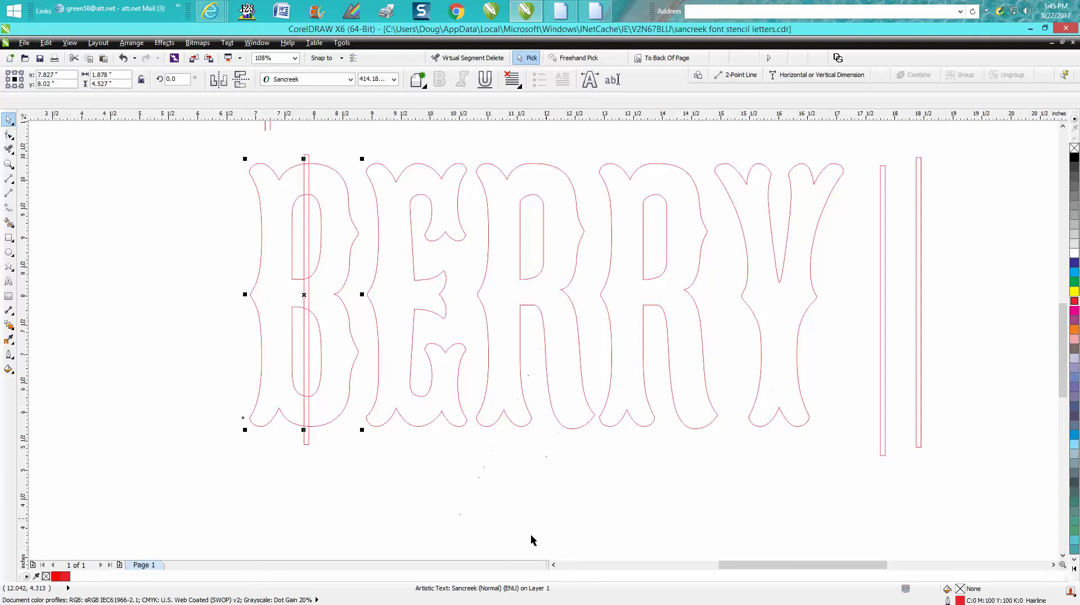
- Convert all the letters and bars to curves
left_click_drag(204, 140, 982, 480)
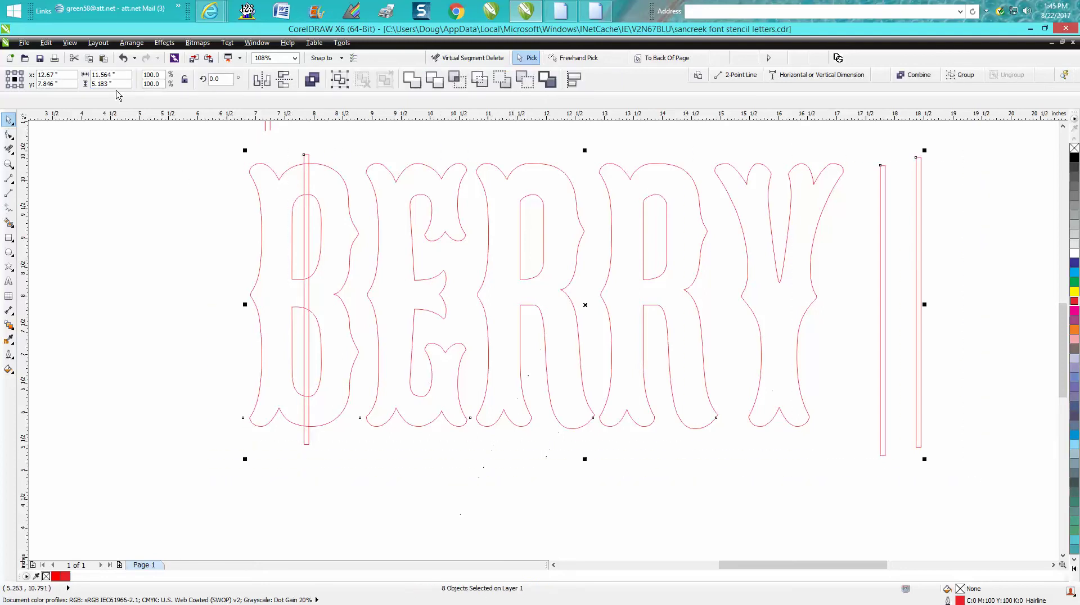
left_click(131, 44)
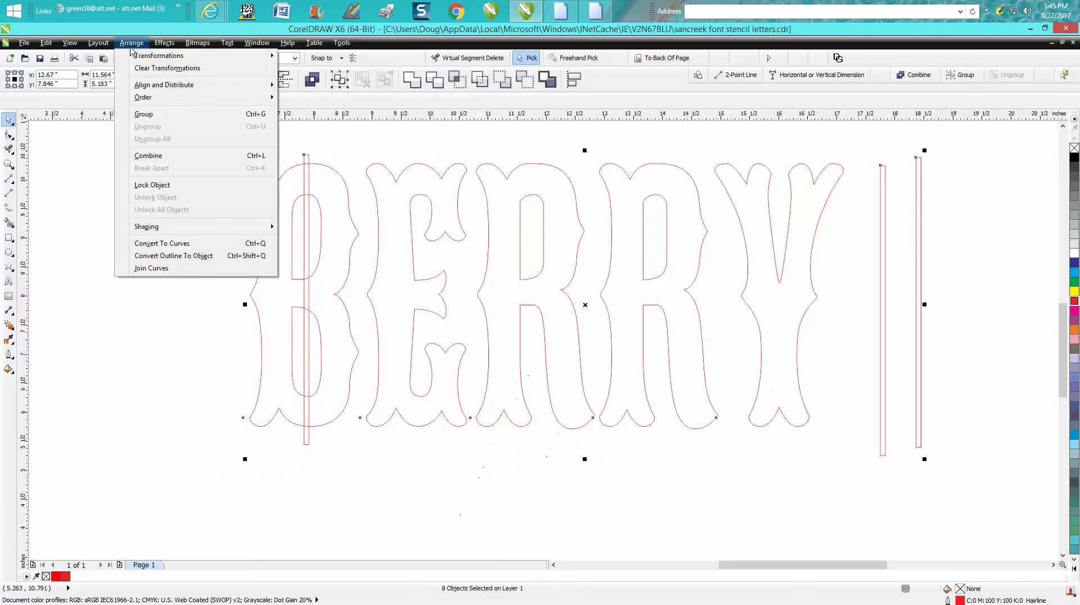
left_click(169, 243)
left_click(161, 236)
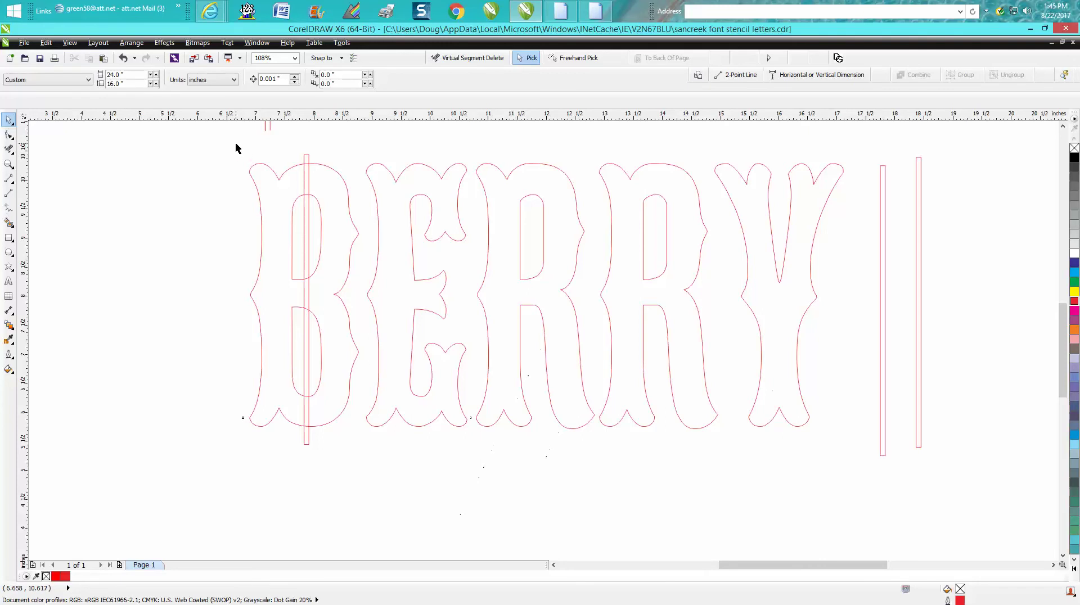
- Subtract the bar from the B with Back Minus Front
left_click_drag(235, 145, 369, 469)
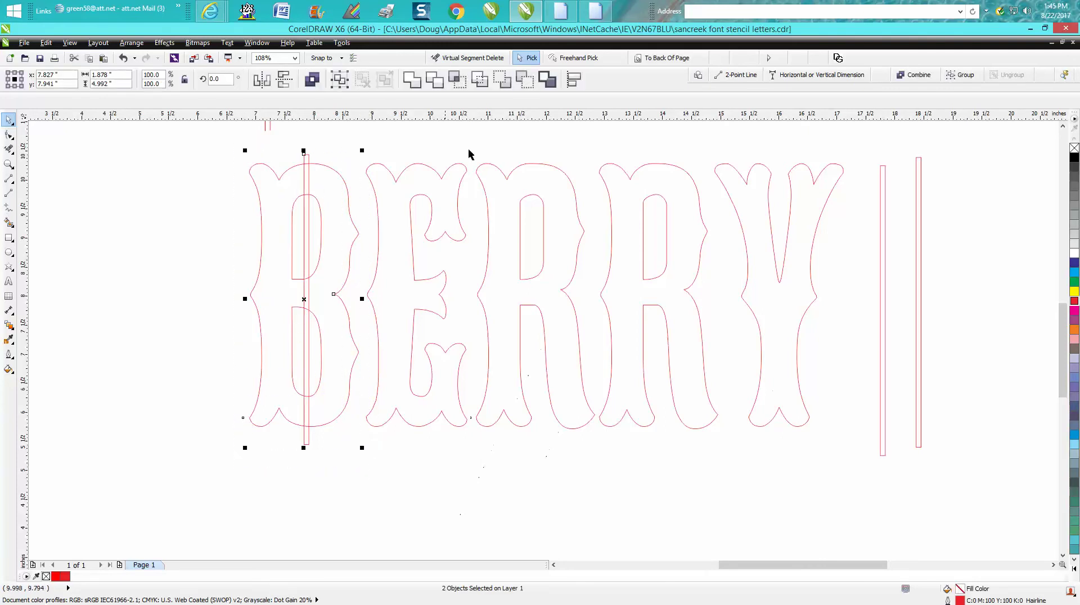
left_click(524, 82)
left_click(401, 164)
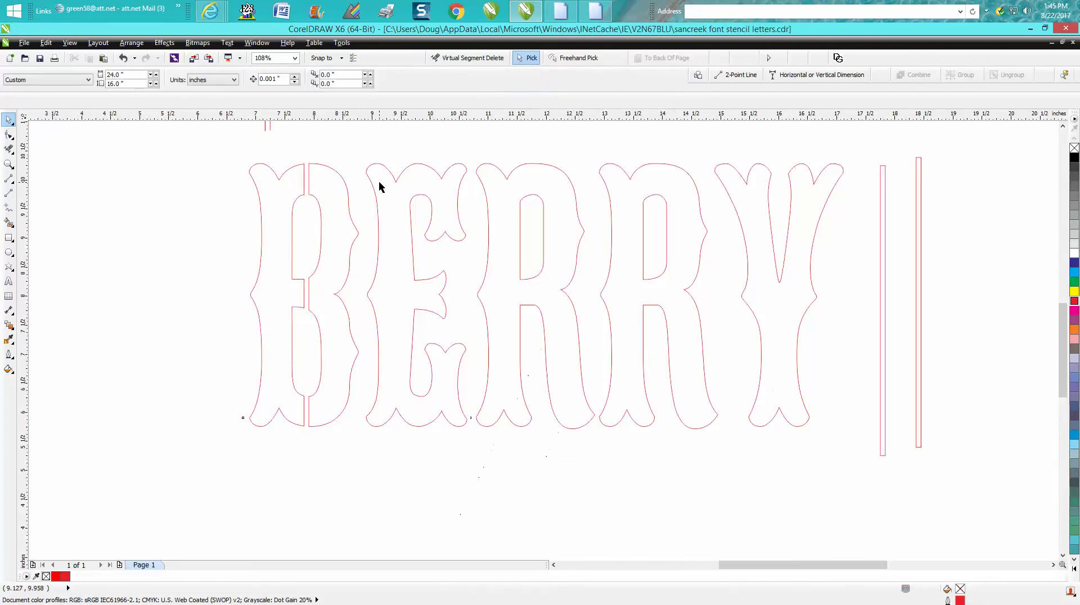
- Delete the spare left bar
left_click(881, 279)
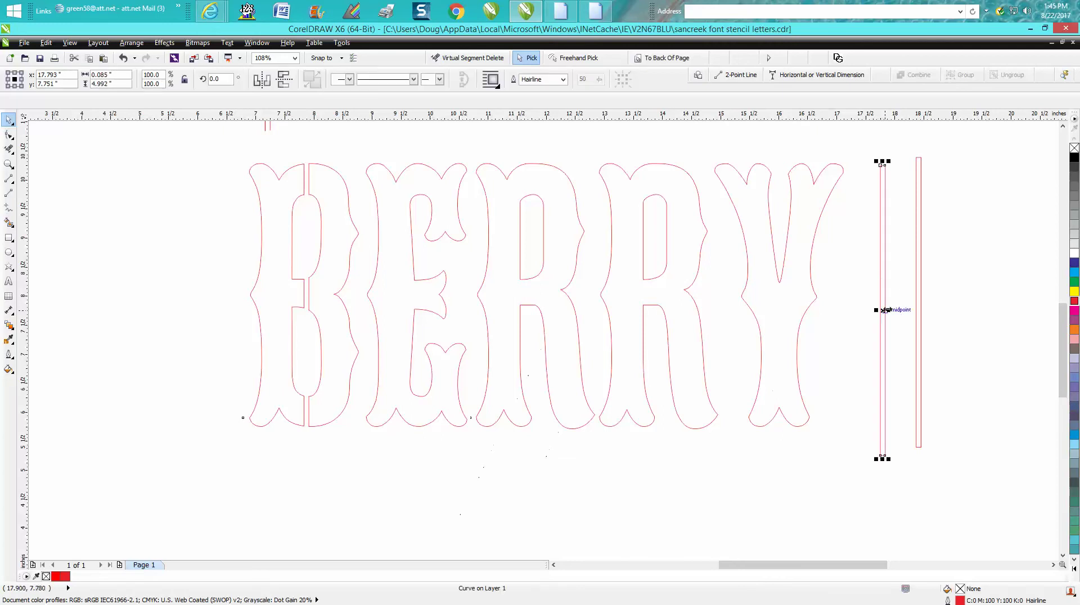
left_click_drag(882, 310, 559, 310)
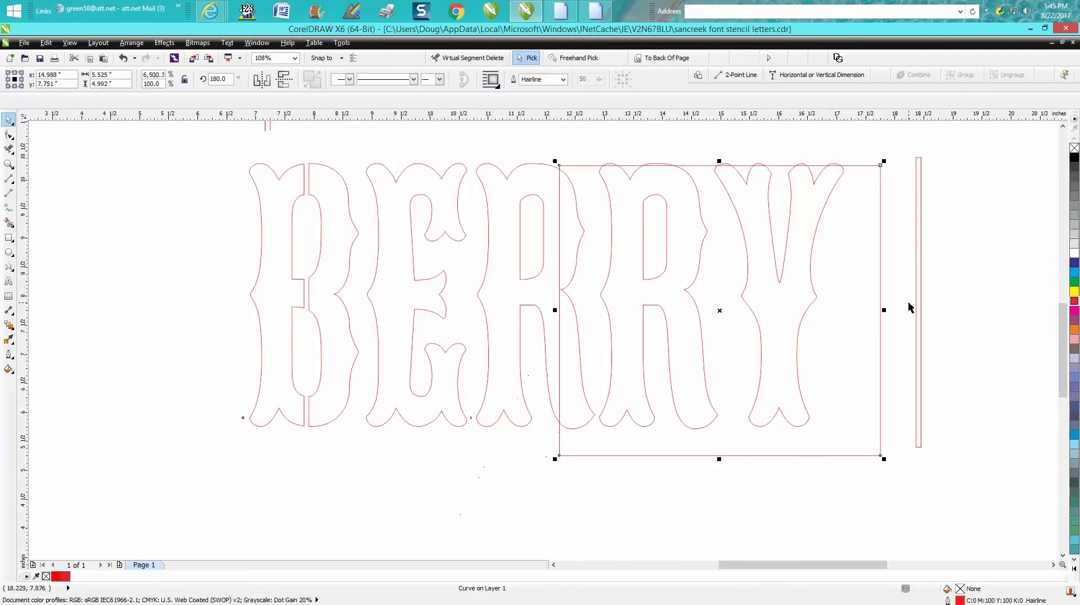
key("Delete")
- Move the remaining bar onto the first R and trim its length to span the R's top and loop
left_click(919, 284)
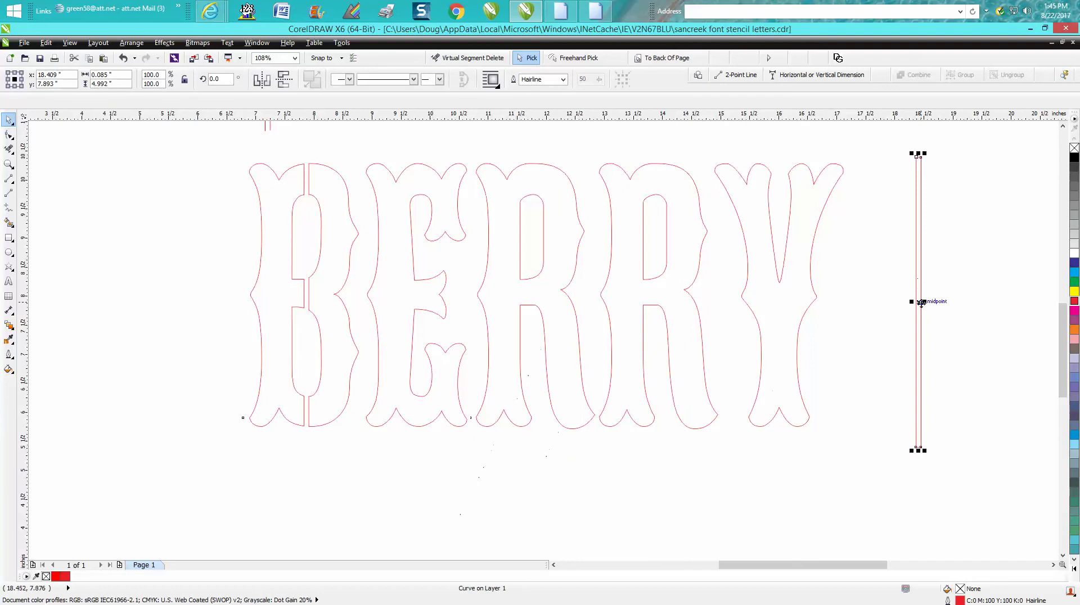
left_click_drag(918, 302, 529, 270)
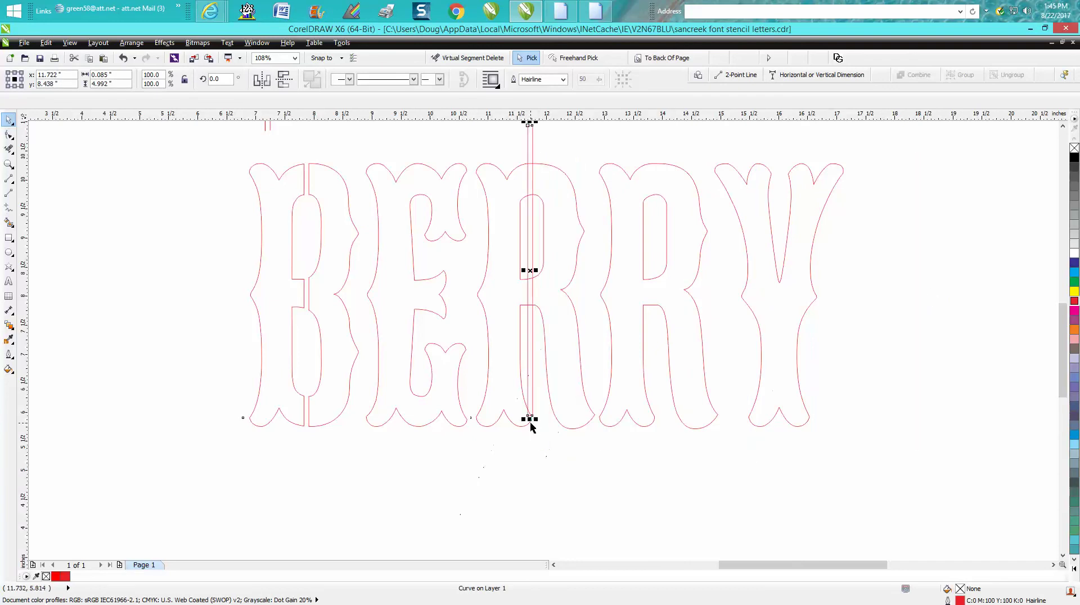
left_click_drag(530, 419, 530, 322)
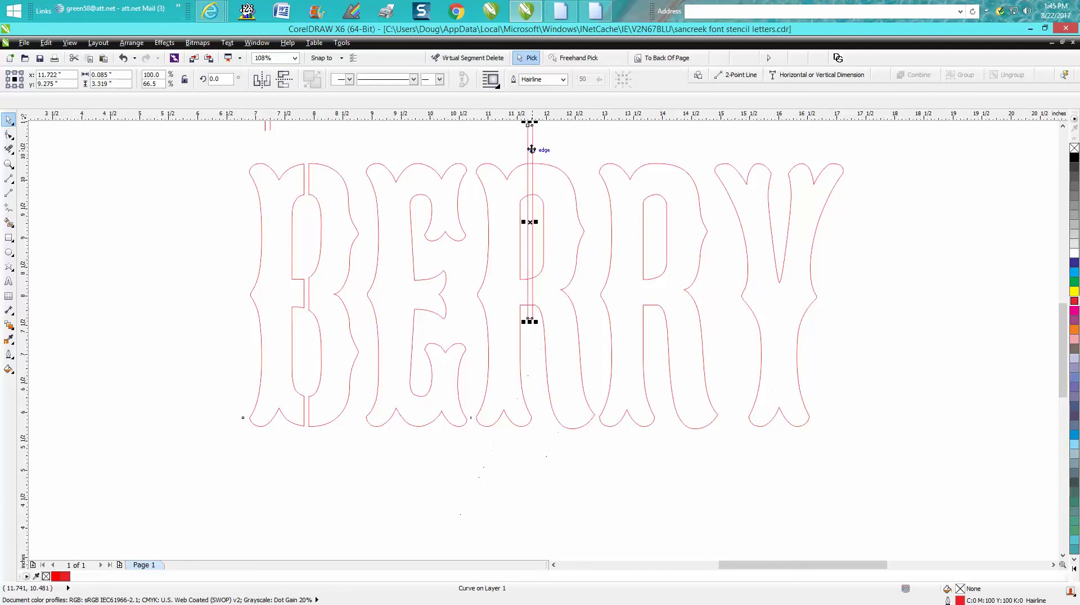
left_click_drag(529, 123, 529, 138)
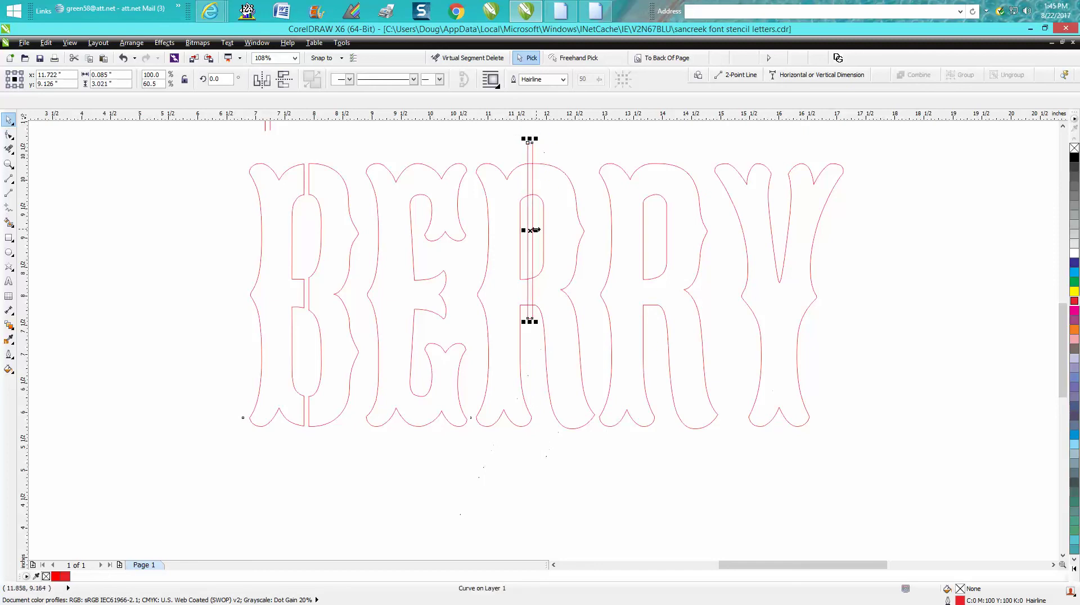
left_click_drag(536, 230, 536, 235)
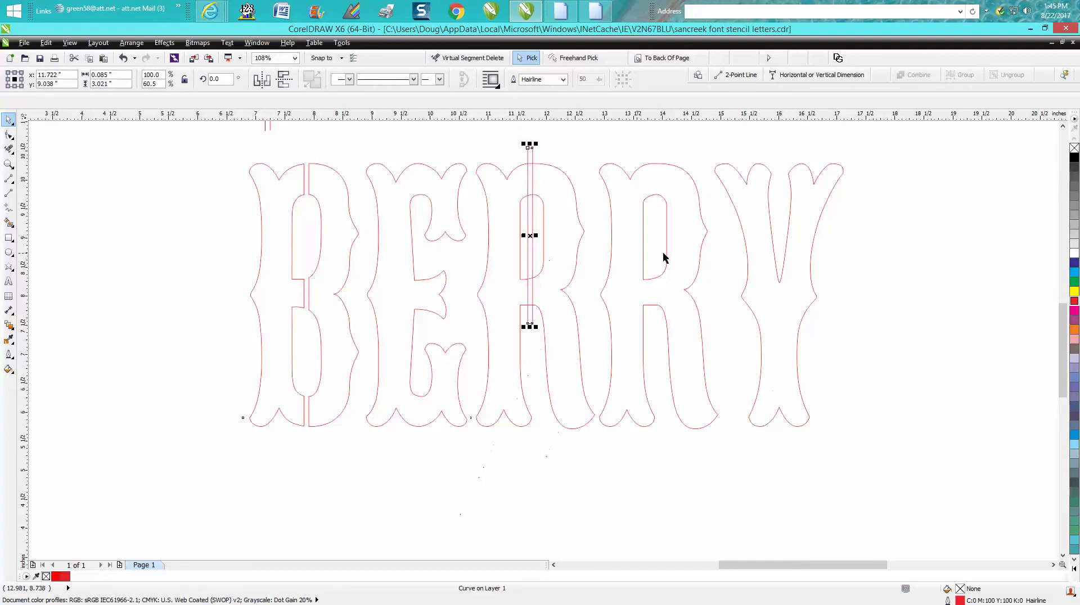
left_click(8, 164)
left_click_drag(470, 137, 672, 457)
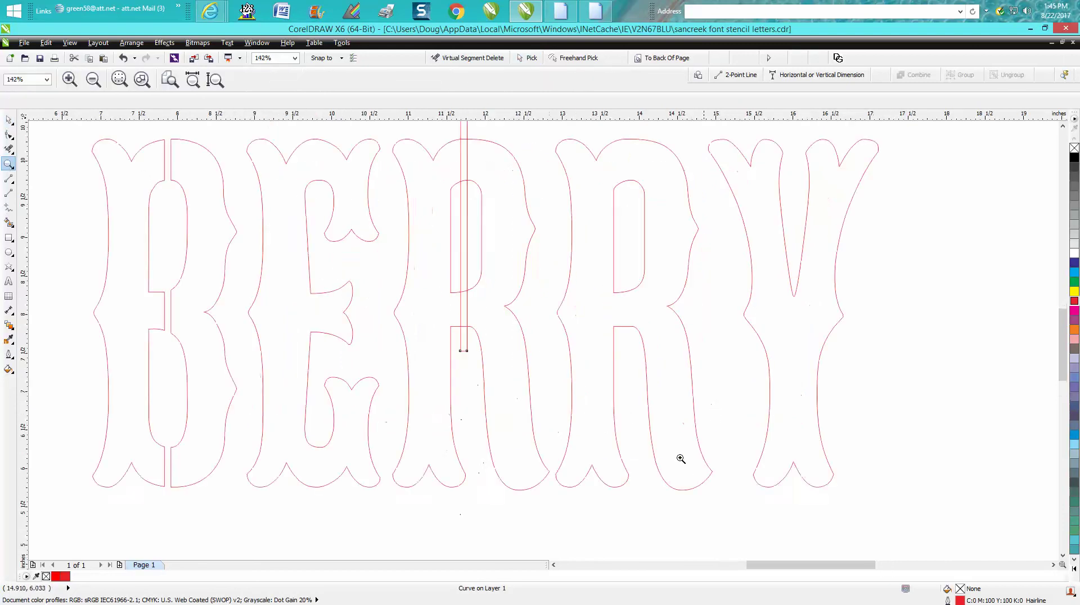
scroll(440, 294, "down", 2)
left_click_drag(393, 192, 554, 405)
left_click(9, 149)
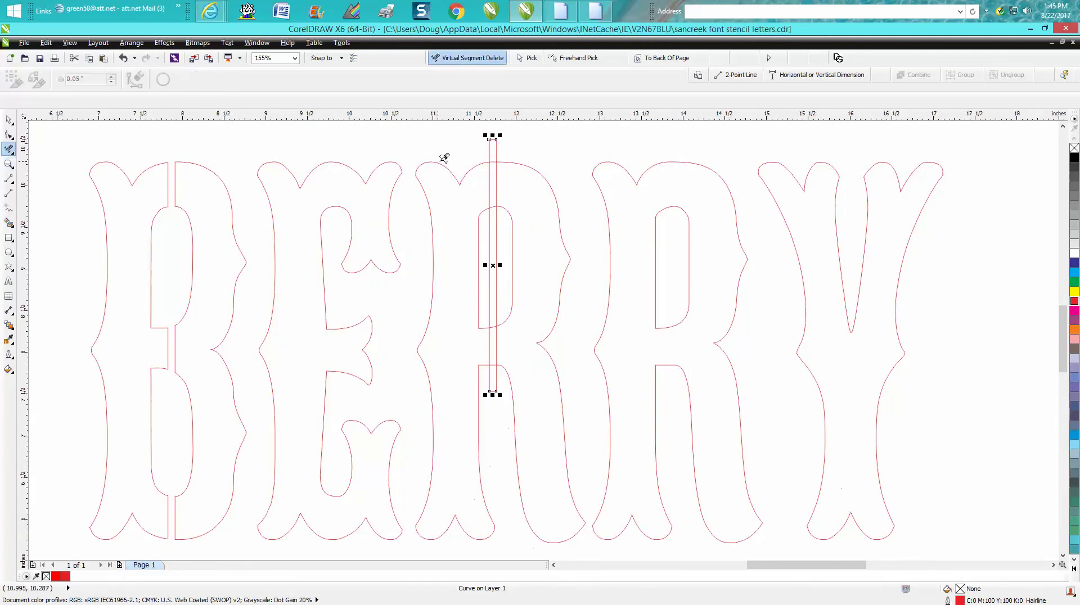
- Delete the bar's pieces above and below the R and its edges inside the loop
left_click(495, 147)
left_click(496, 373)
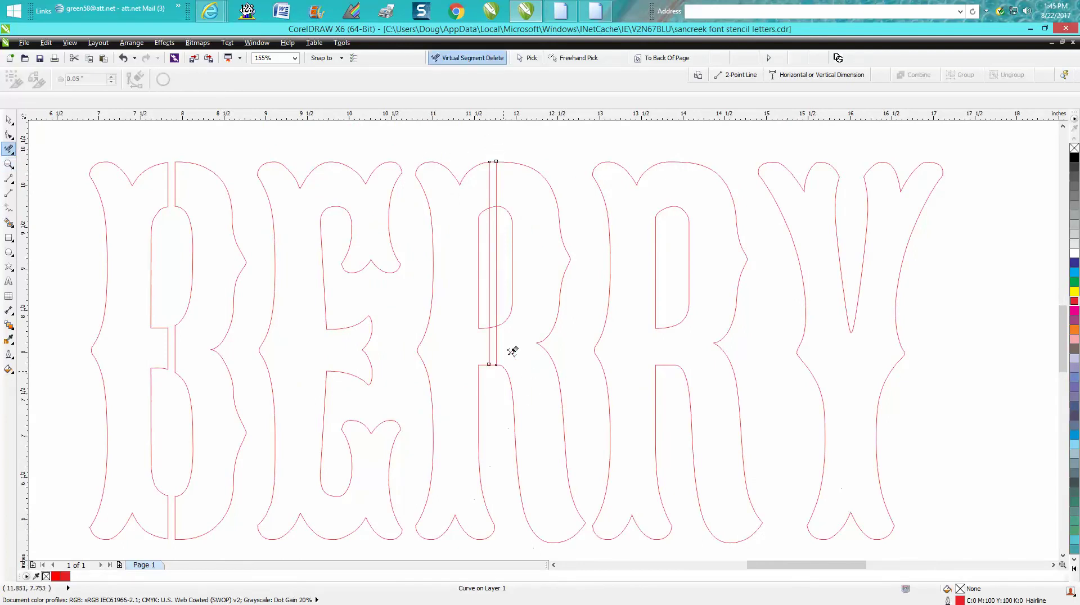
left_click(497, 267)
left_click(489, 258)
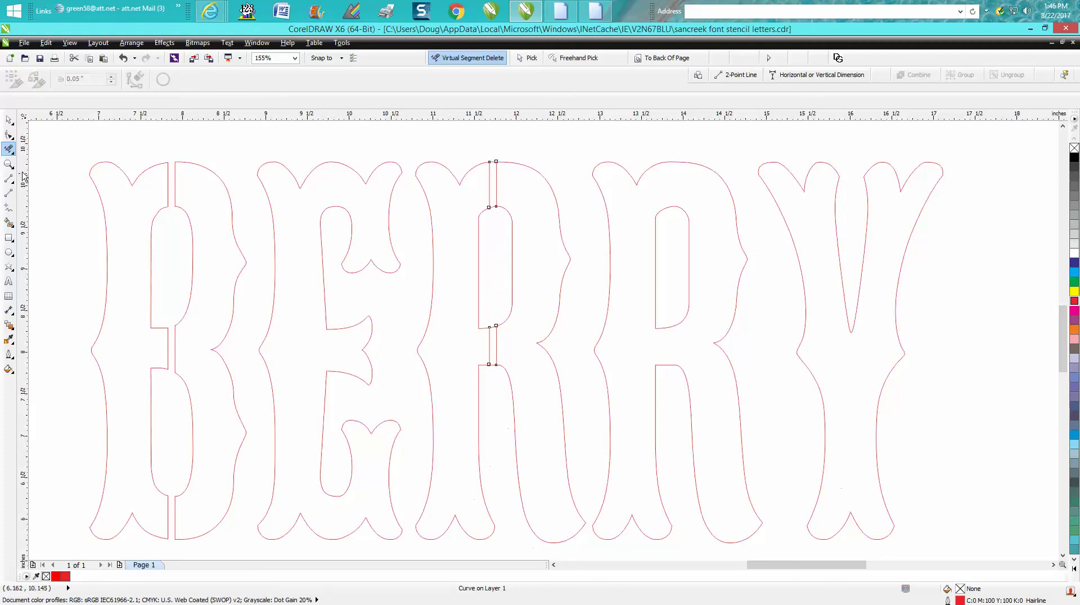
- Remove the bar's top and bottom caps and open the R's inner loop top and bottom
left_click(8, 164)
left_click_drag(440, 153, 542, 378)
left_click(9, 149)
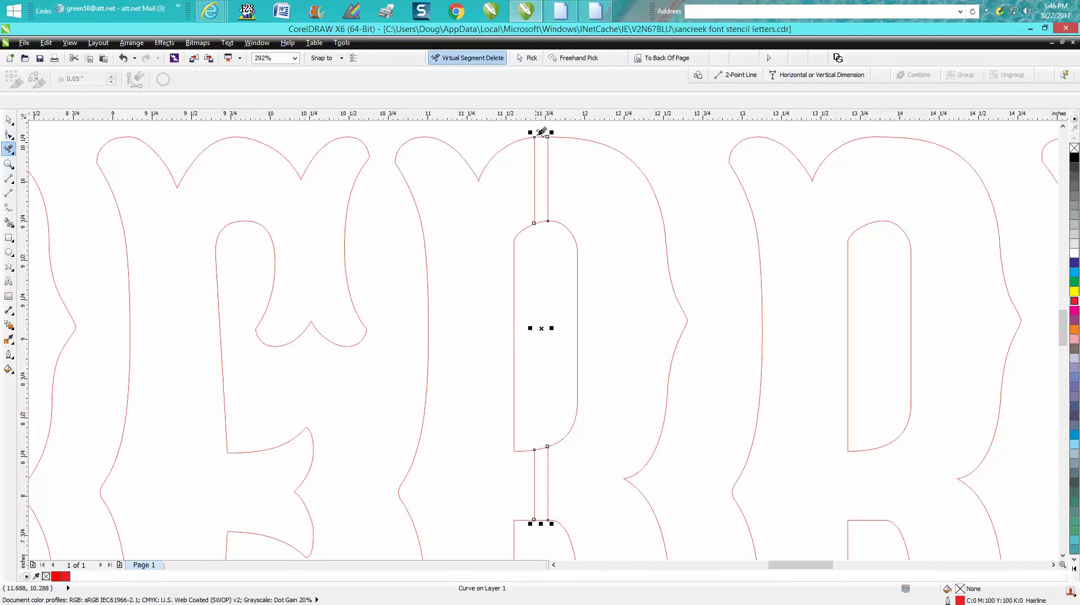
left_click(546, 135)
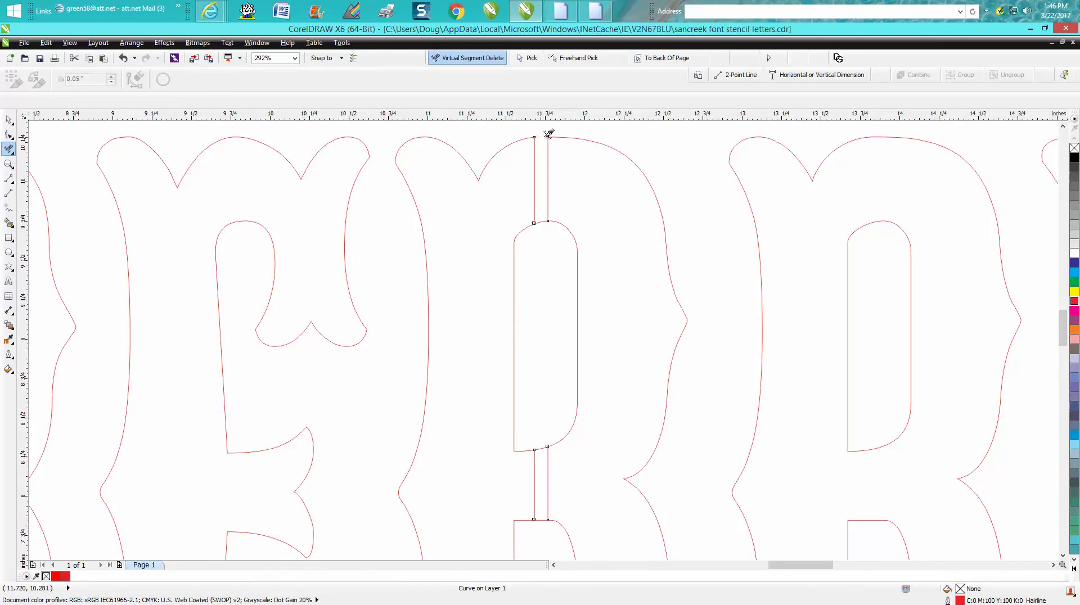
left_click(541, 219)
left_click(542, 444)
left_click(542, 515)
scroll(524, 435, "down", 5)
- Group the first R with its bridge piece
left_click(8, 119)
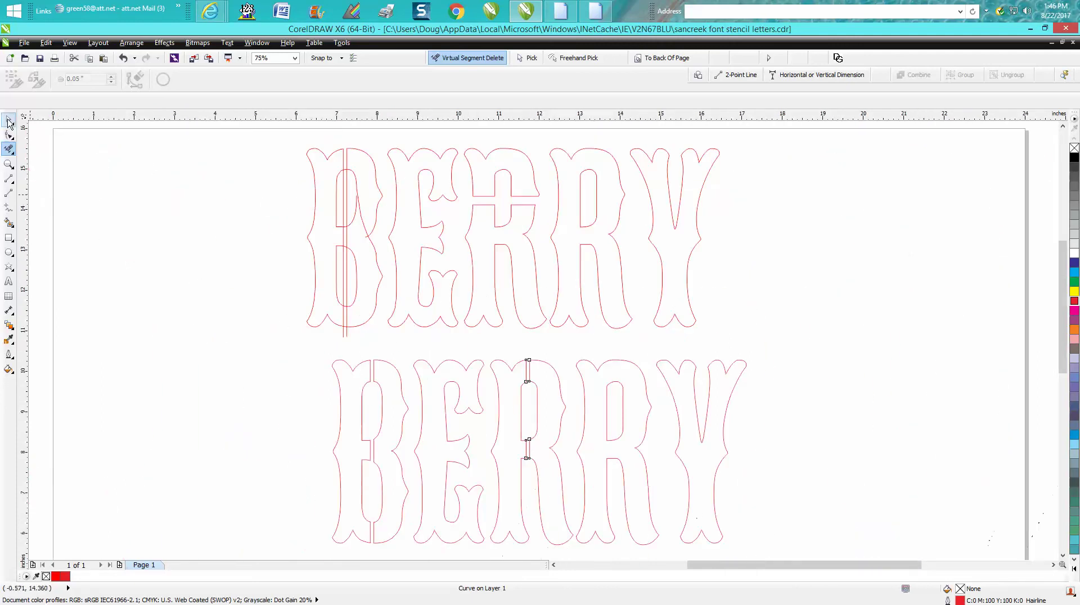
left_click_drag(487, 359, 586, 561)
key("ctrl+g")
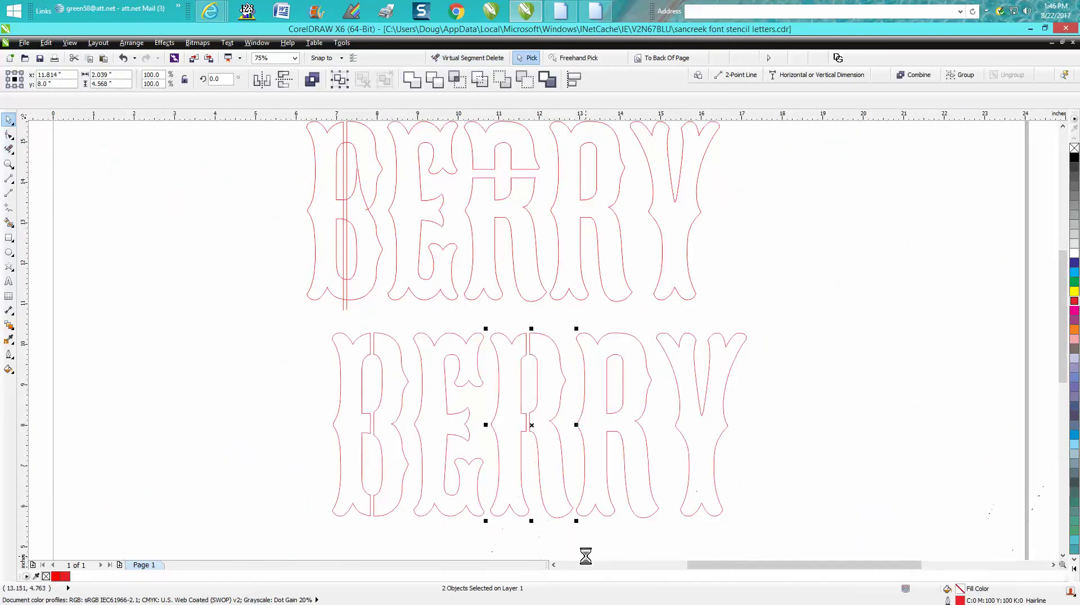
key("ctrl+z")
- Fill the second R yellow and drag the first R's outline onto it
left_click(623, 442)
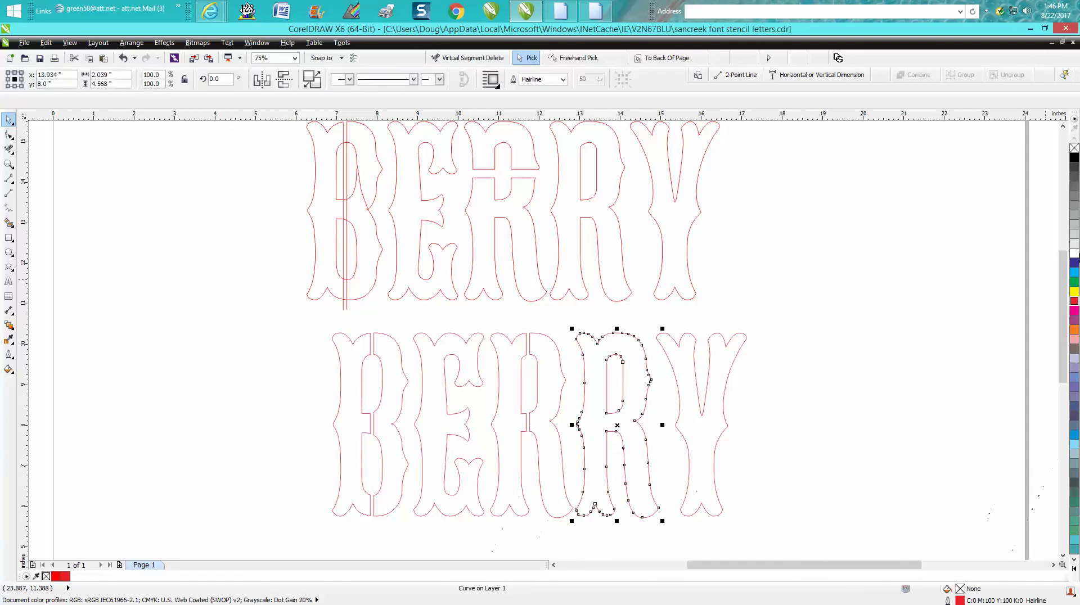
left_click(1075, 292)
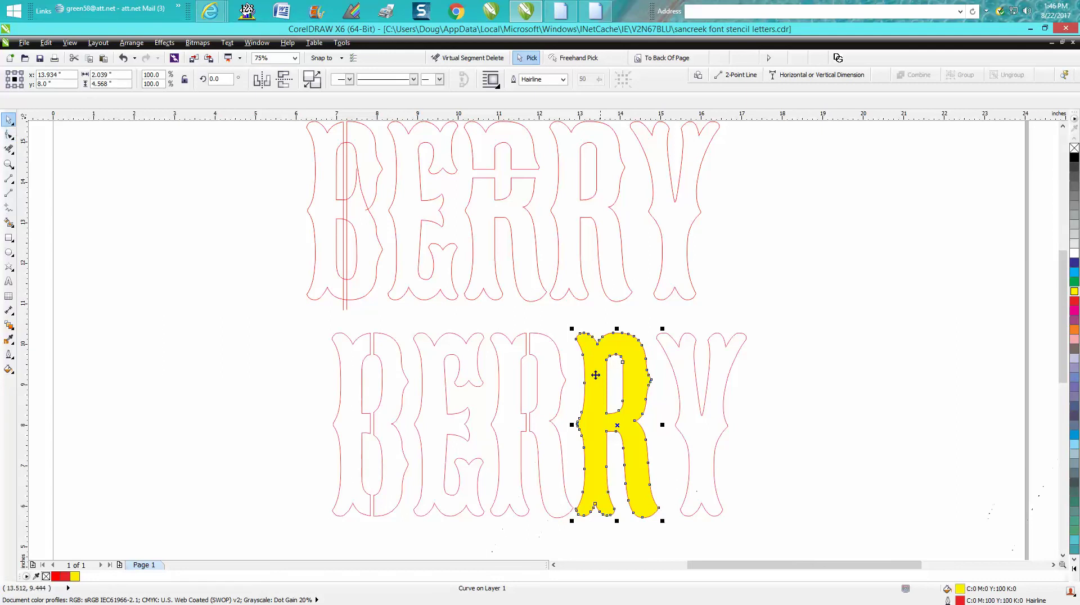
left_click(564, 381)
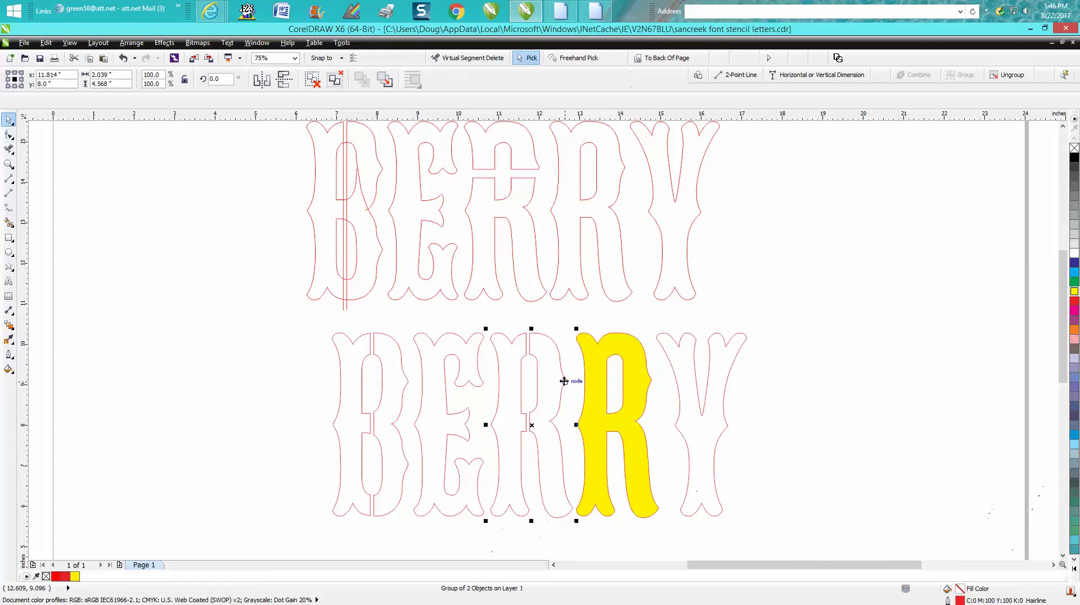
left_click(535, 428, "ctrl")
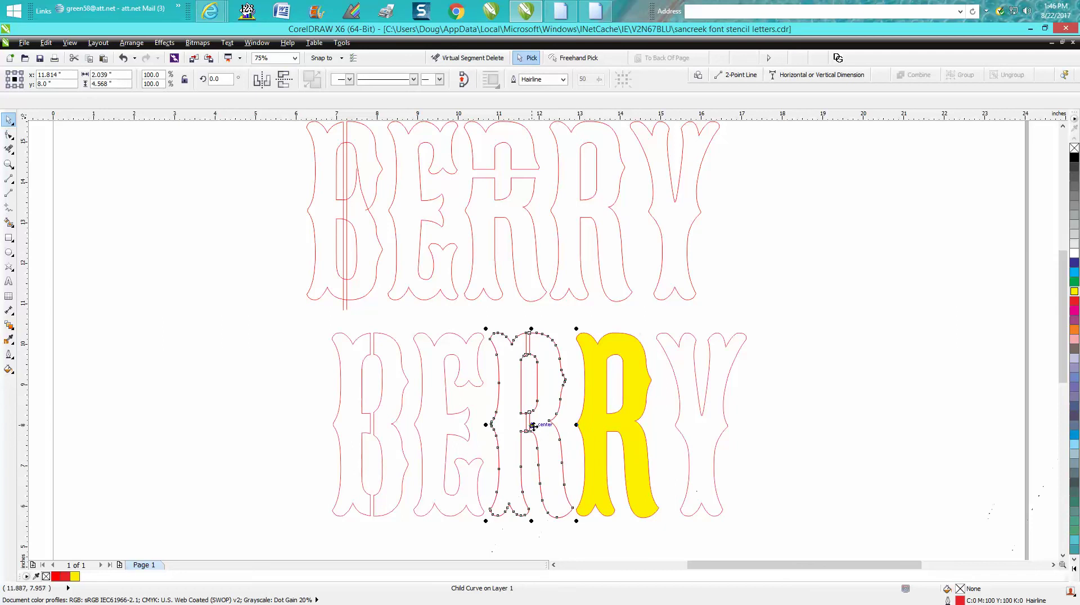
left_click_drag(532, 425, 617, 425)
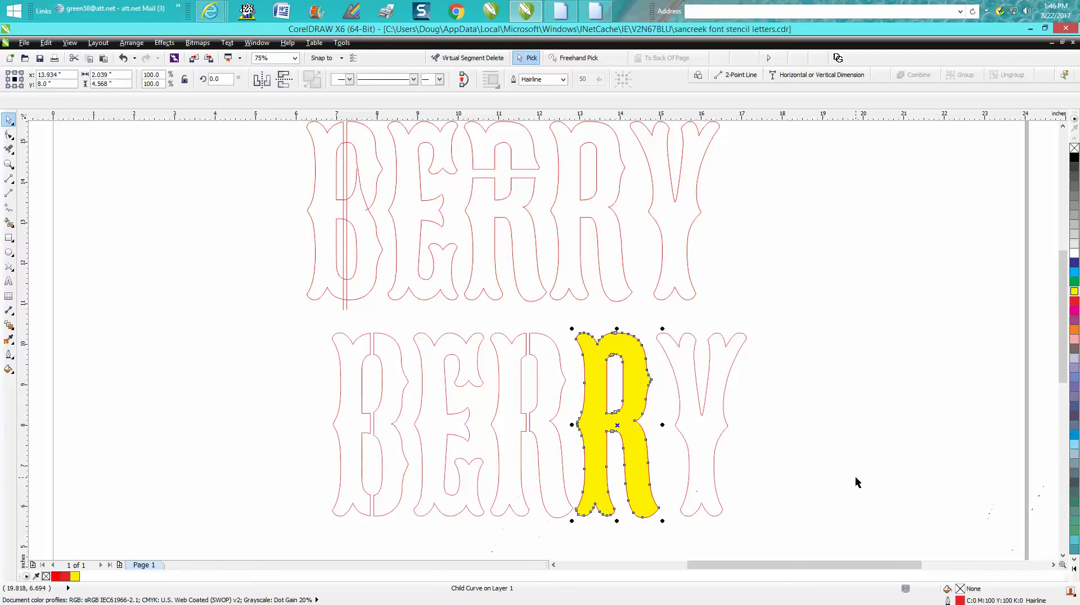
- Nudge an outline copy of the R to the right and delete the yellow-filled R
left_click(166, 243)
left_click(254, 83)
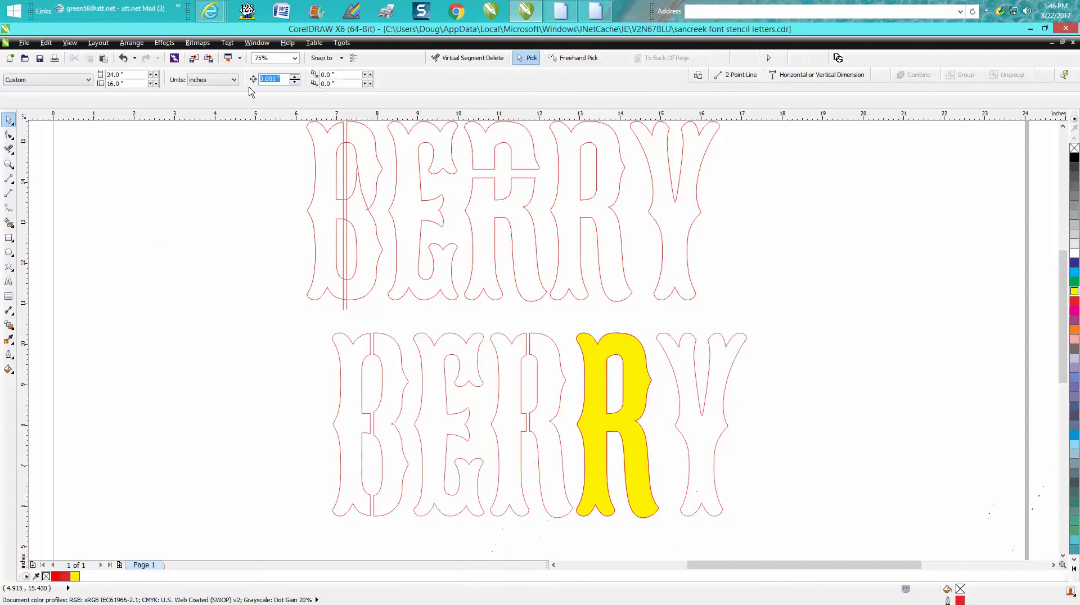
left_click(635, 372)
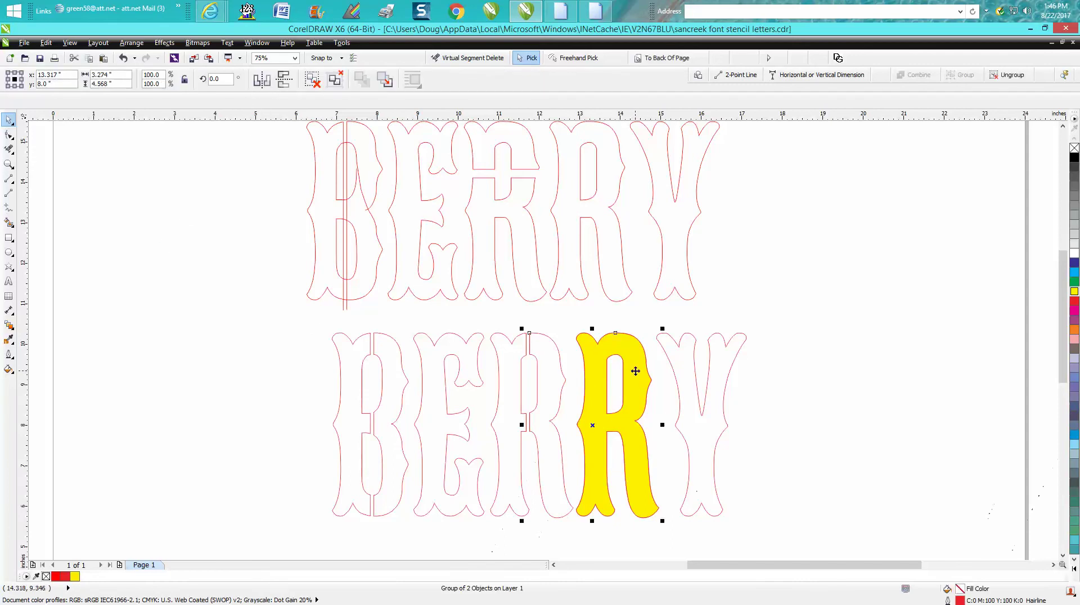
key("Right")
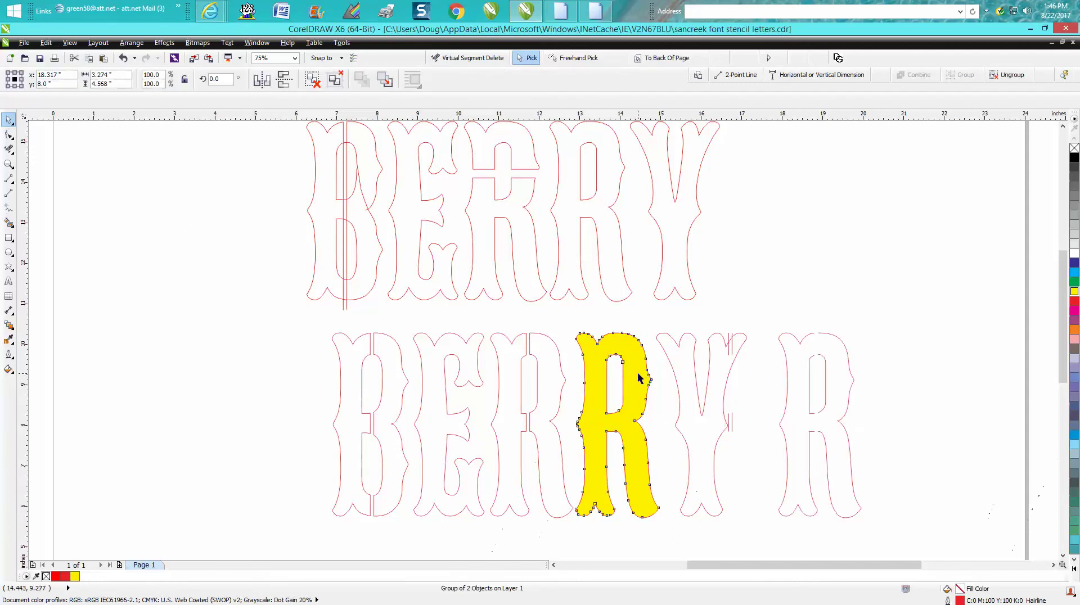
left_click(644, 370)
key("Delete")
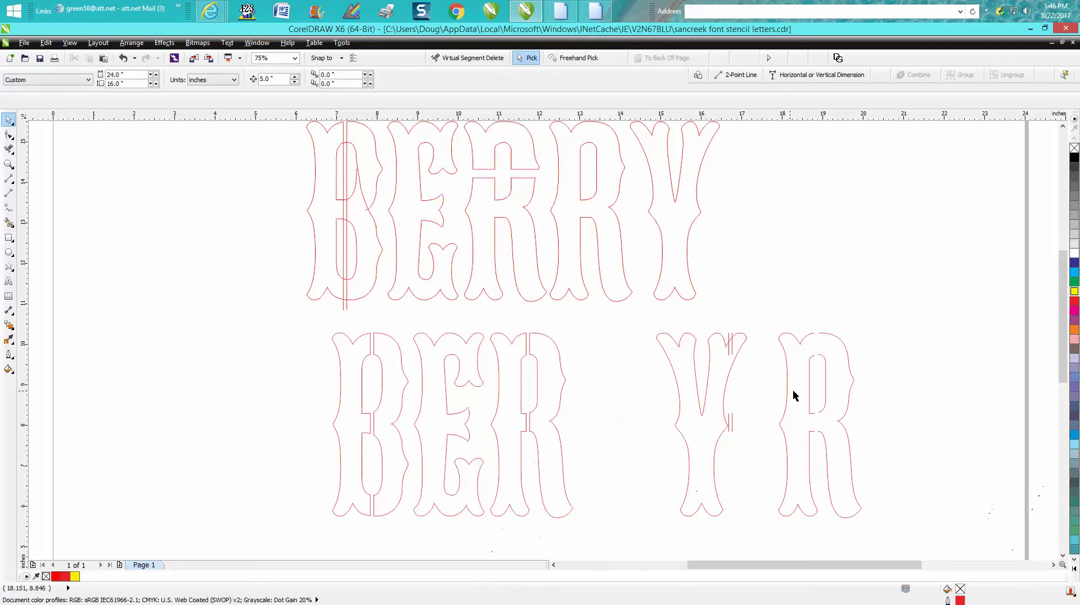
- Nudge the spare outlined R 5 inches left into the gap, undoing and redoing the move
left_click(825, 392)
key("Left")
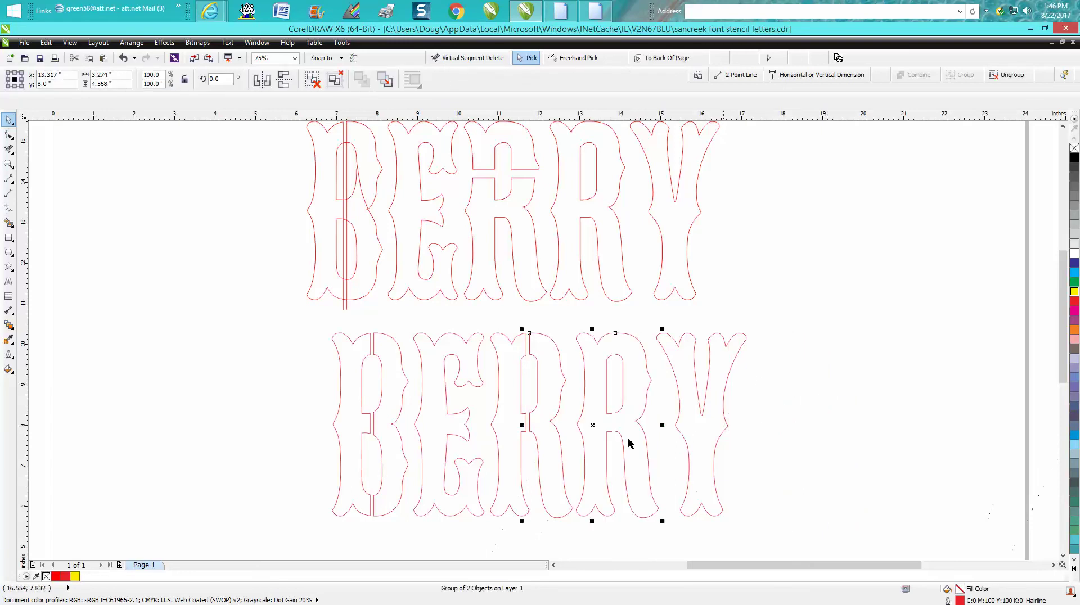
left_click(122, 58)
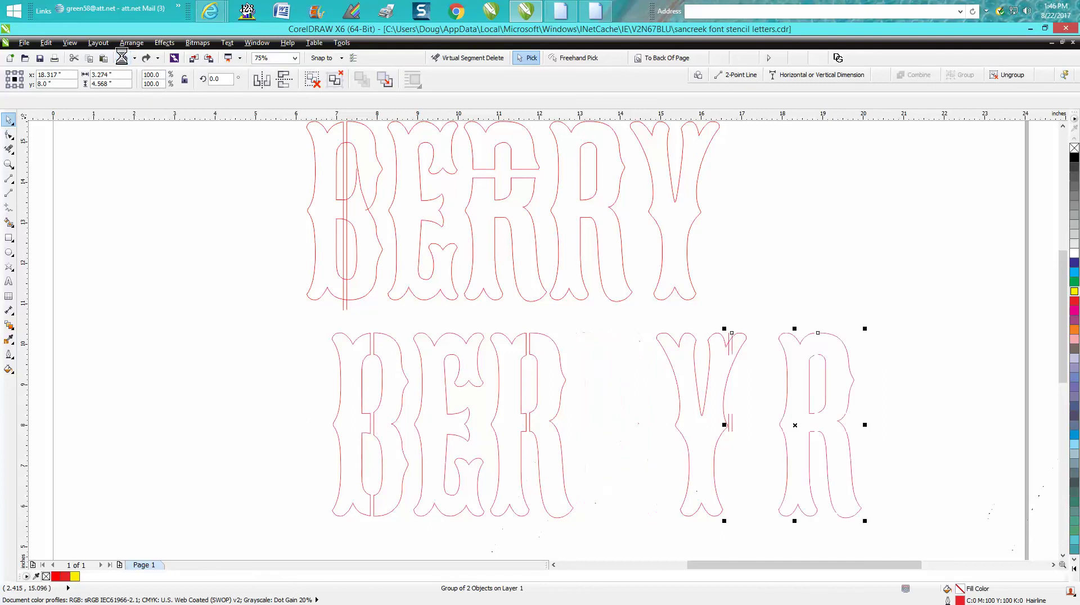
left_click(122, 58)
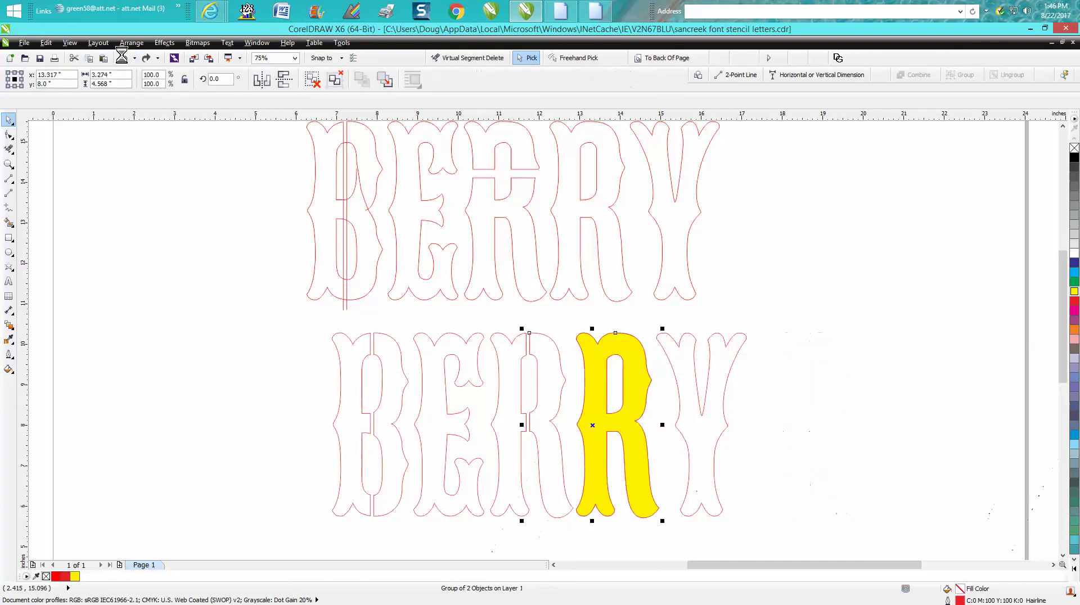
left_click(123, 58)
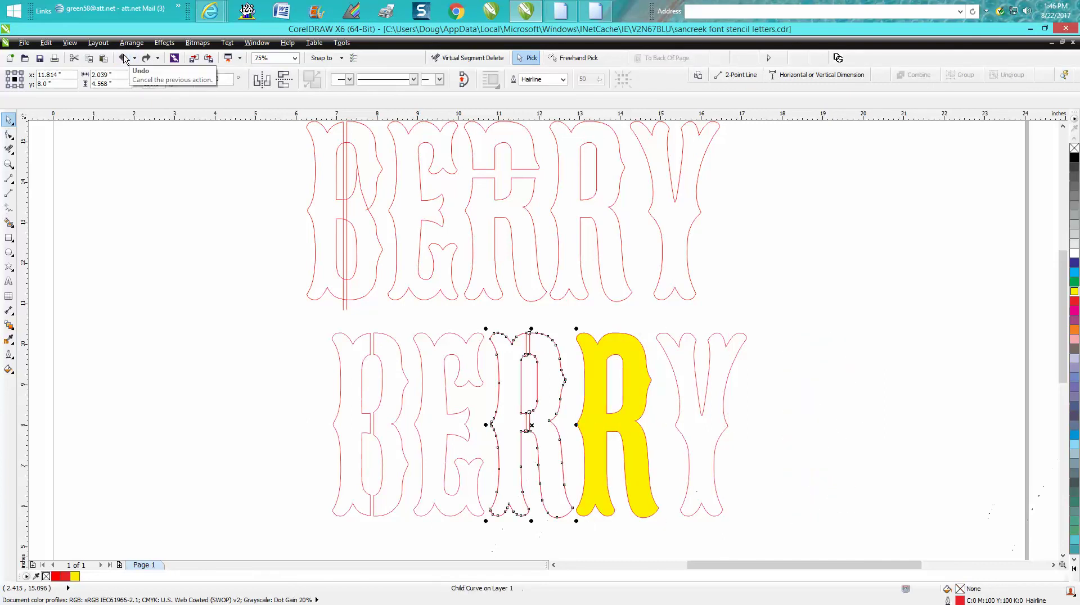
- Select the bridged R group and leave its stacking order unchanged
left_click(123, 58)
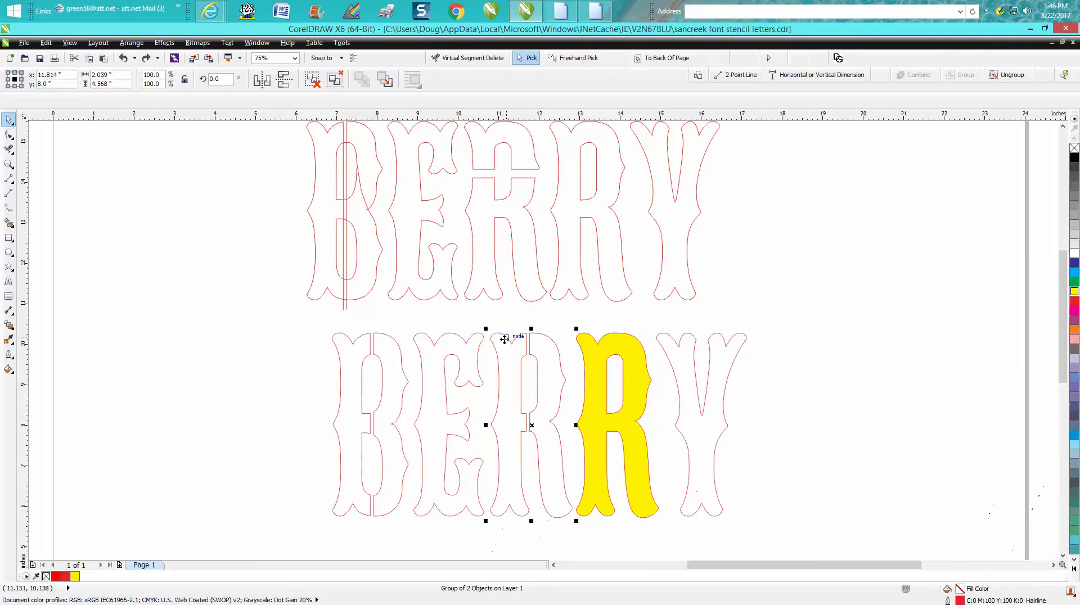
left_click_drag(472, 315, 582, 535)
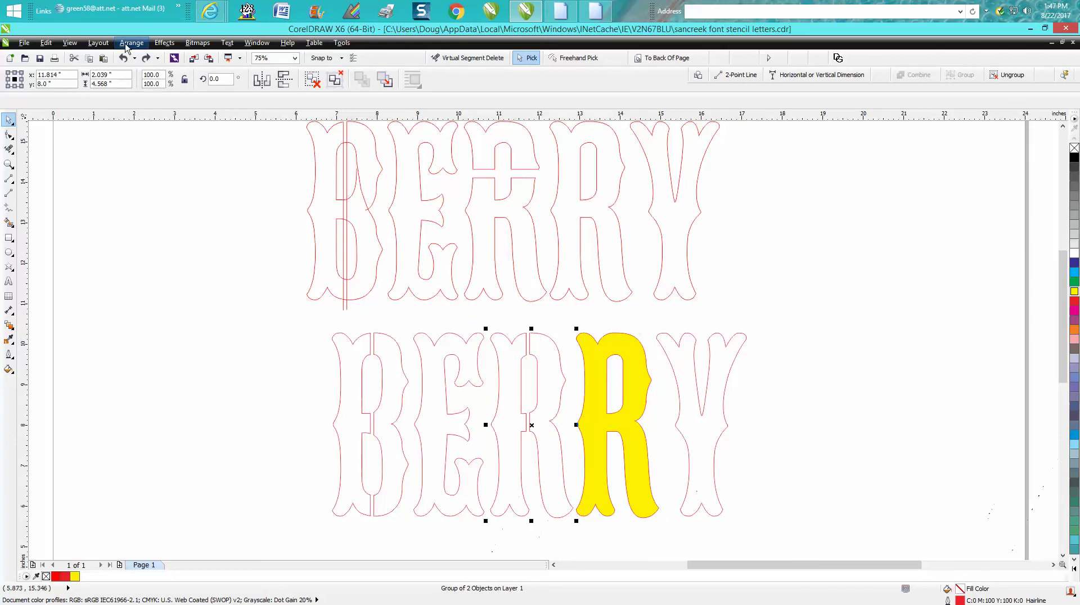
left_click(125, 45)
mouse_move(146, 99)
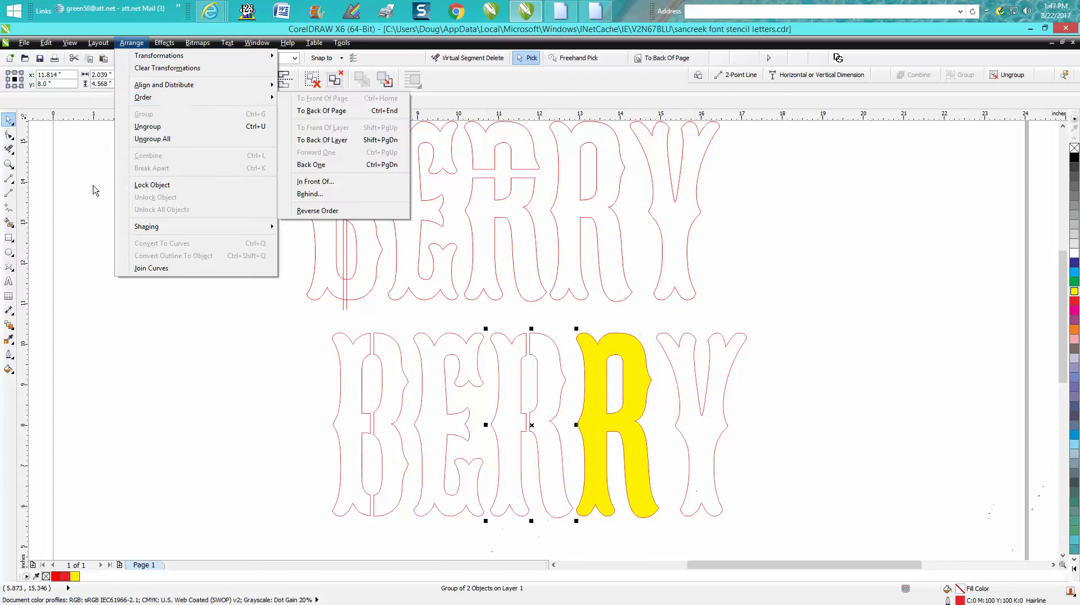
left_click(96, 191)
left_click(541, 341)
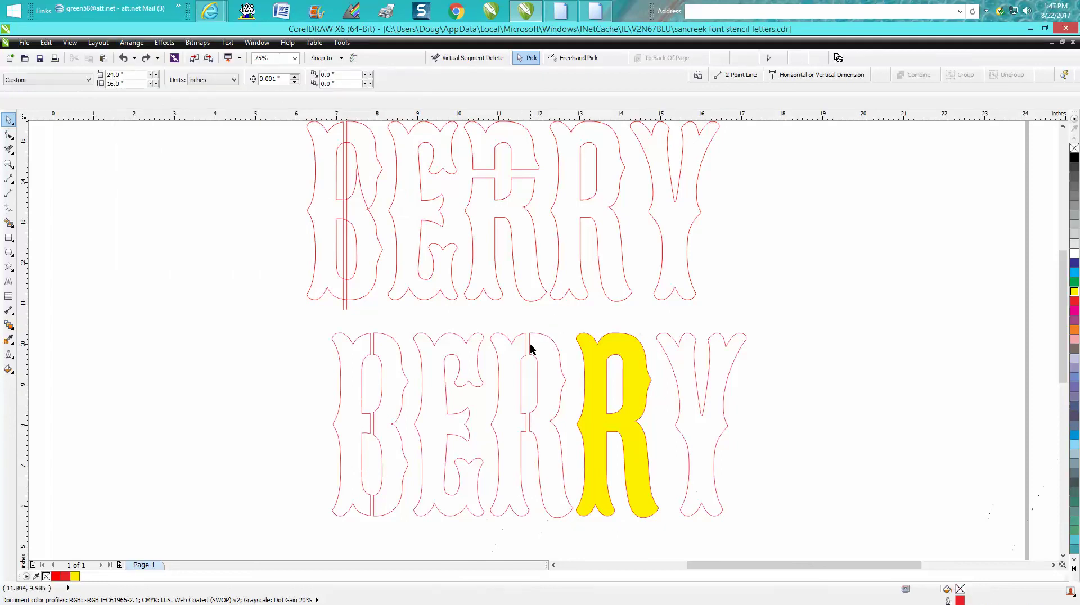
- Drag the outlined R right so it sits over the yellow-filled R
left_click_drag(529, 349, 537, 341)
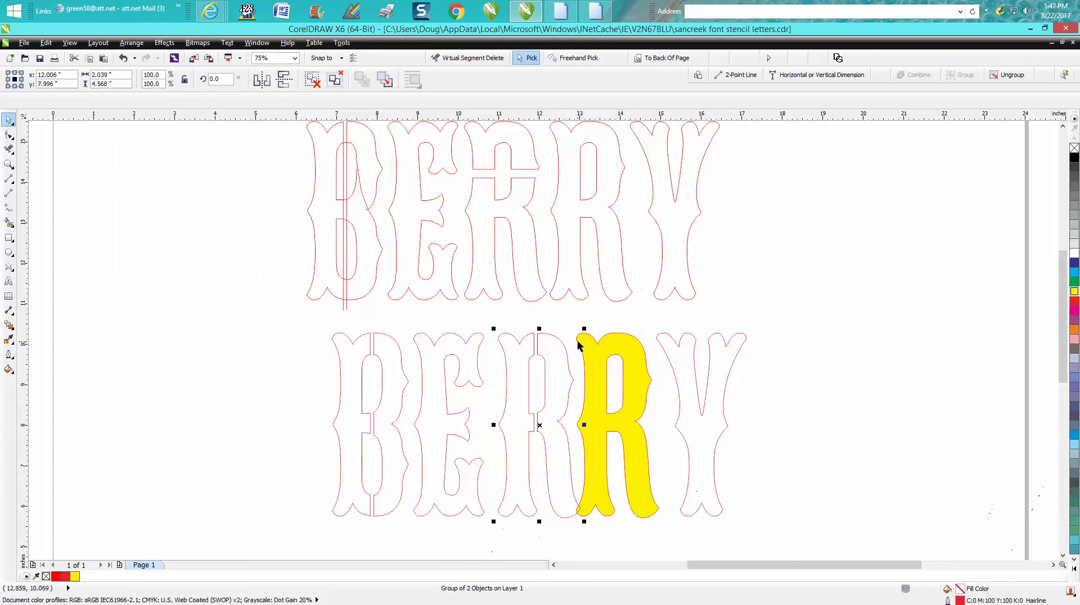
left_click(122, 58)
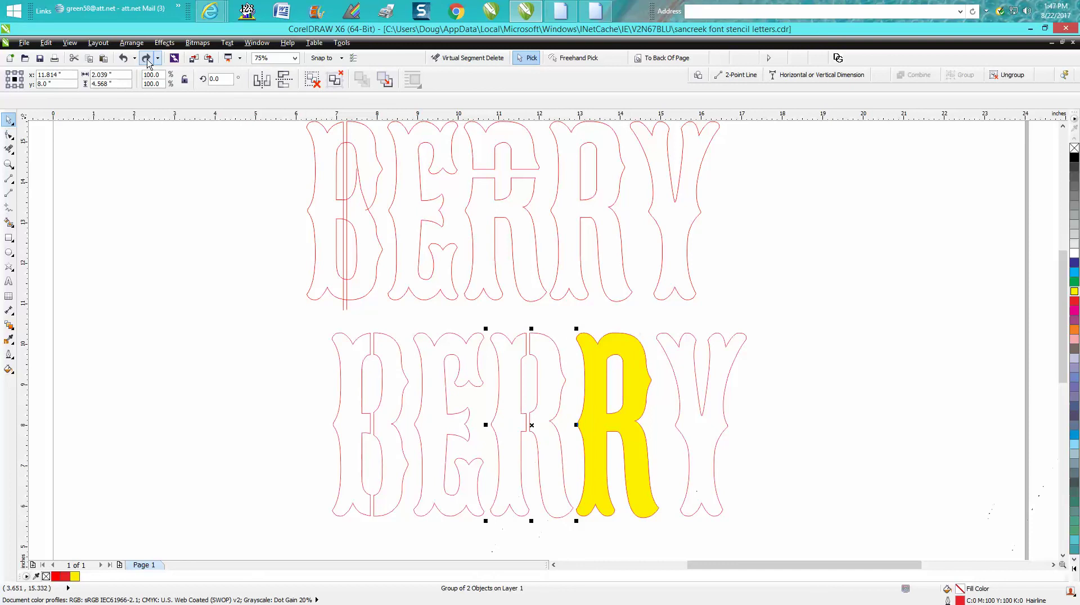
left_click(147, 59)
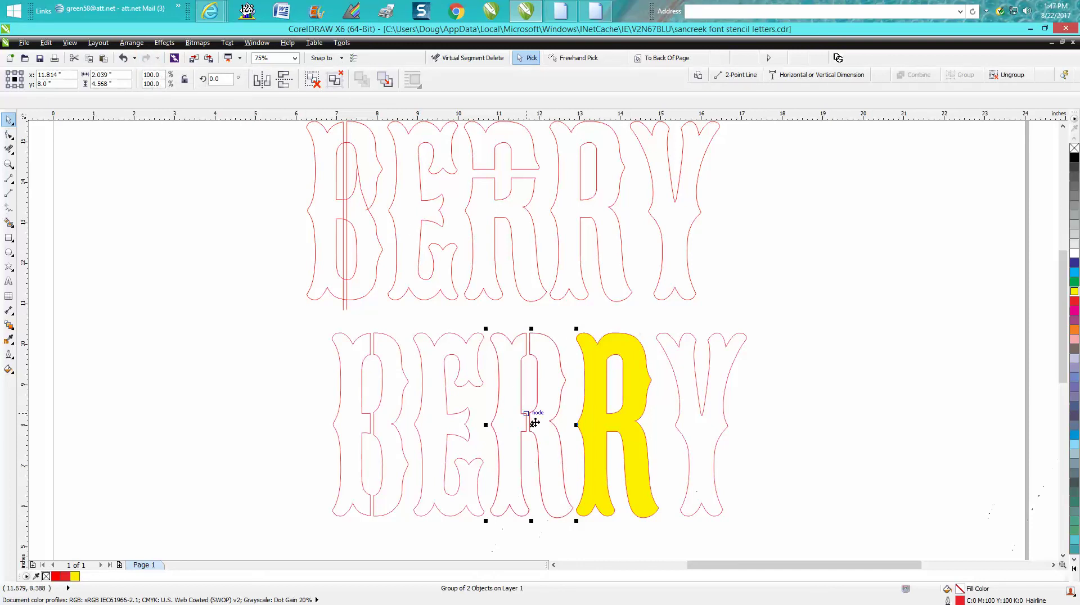
left_click_drag(533, 426, 616, 426)
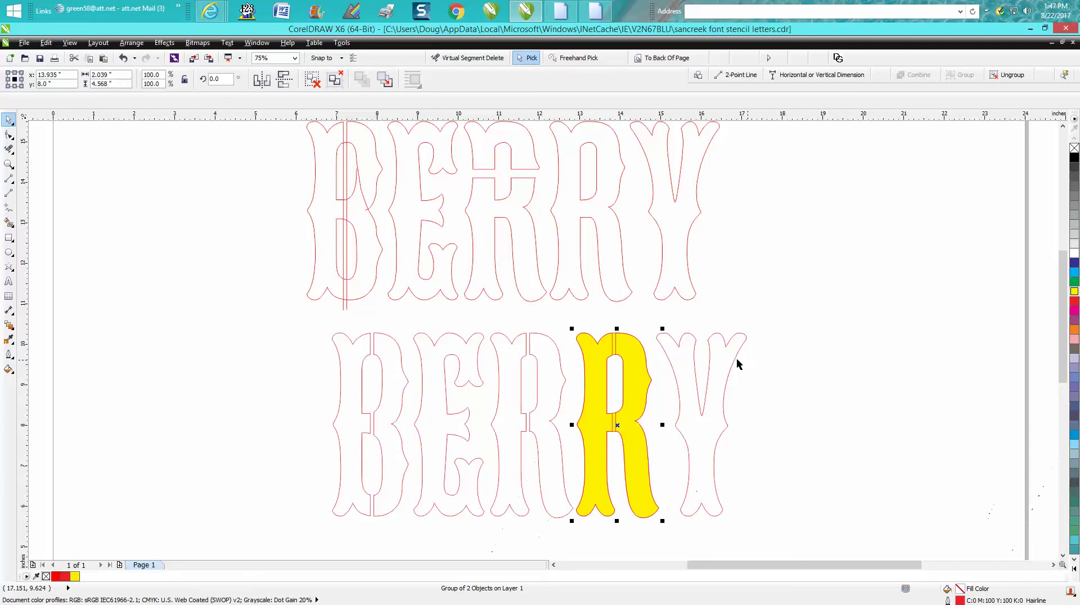
left_click(234, 323)
- Set the nudge distance to 5 inches and nudge the outlined R 5 inches right
left_click(270, 79)
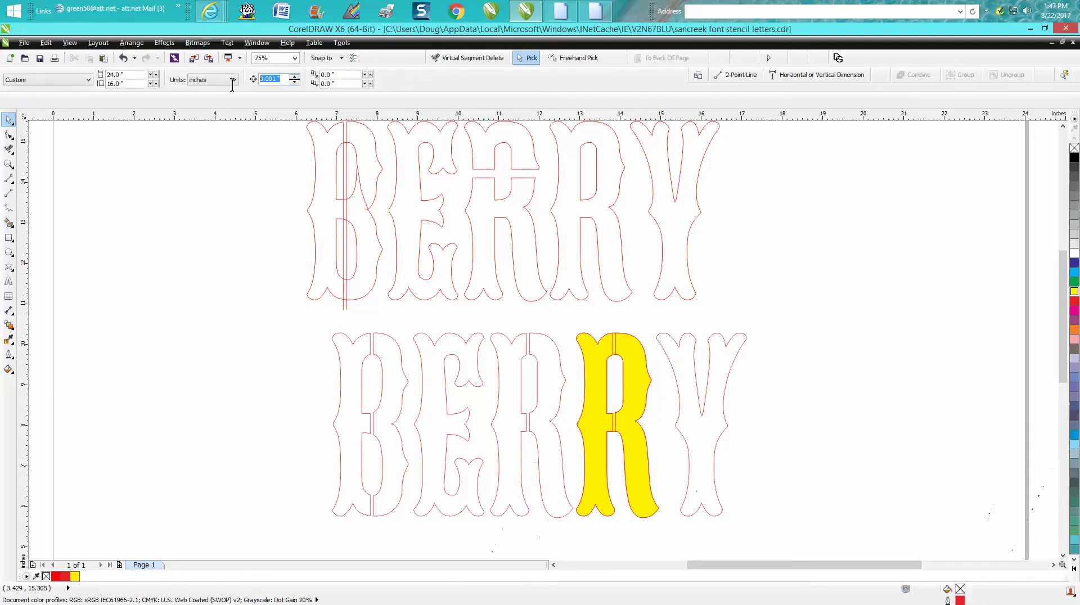
type("5")
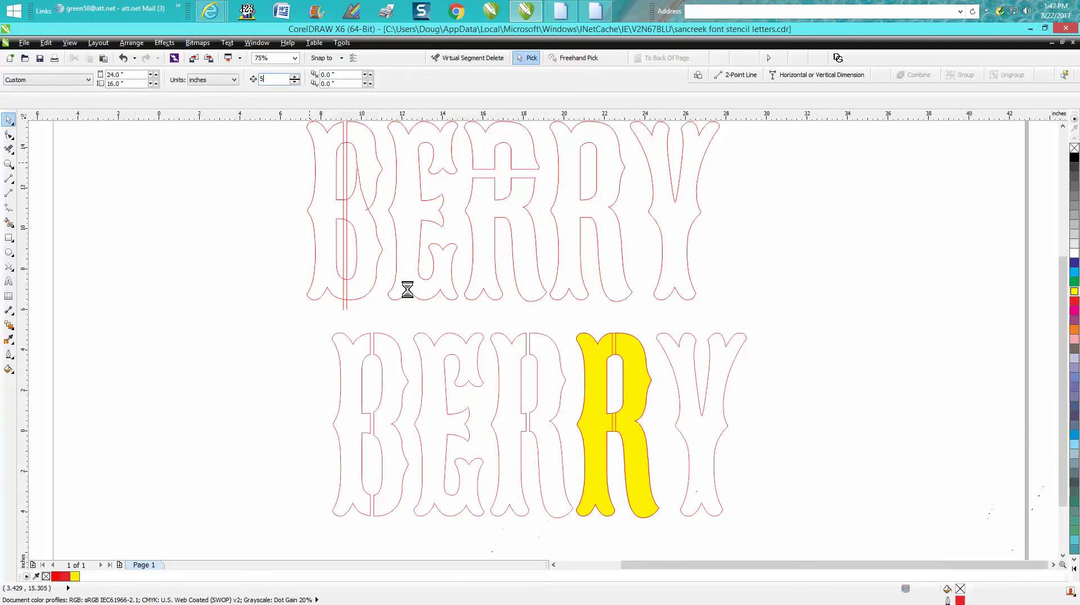
key("F3")
left_click(452, 241)
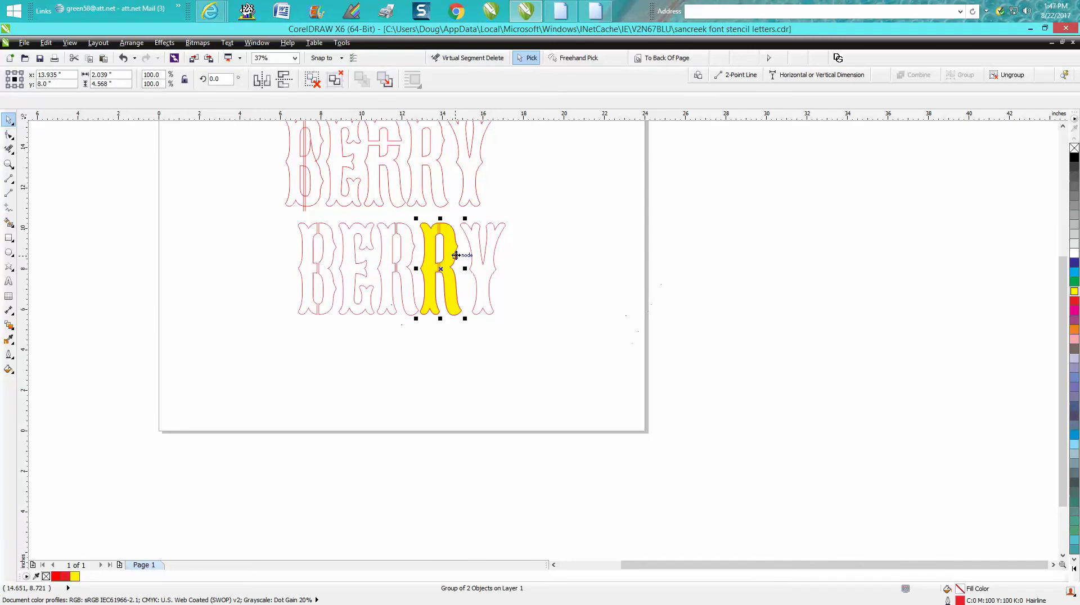
key("Right")
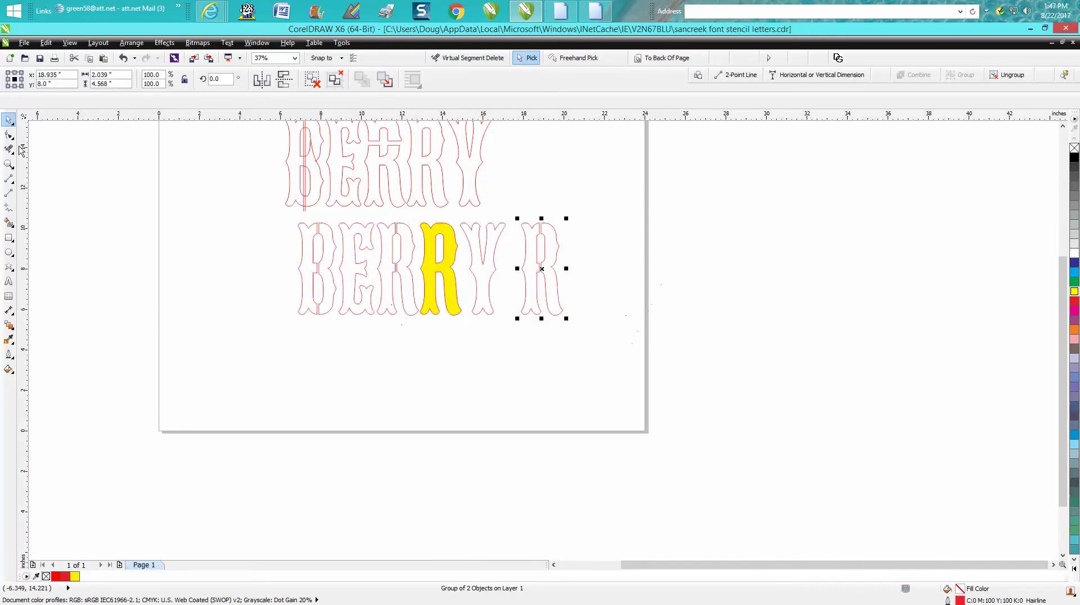
- Delete the yellow-filled R and shift the outlined R 5 inches left into its gap
left_click(8, 164)
left_click_drag(275, 194, 663, 378)
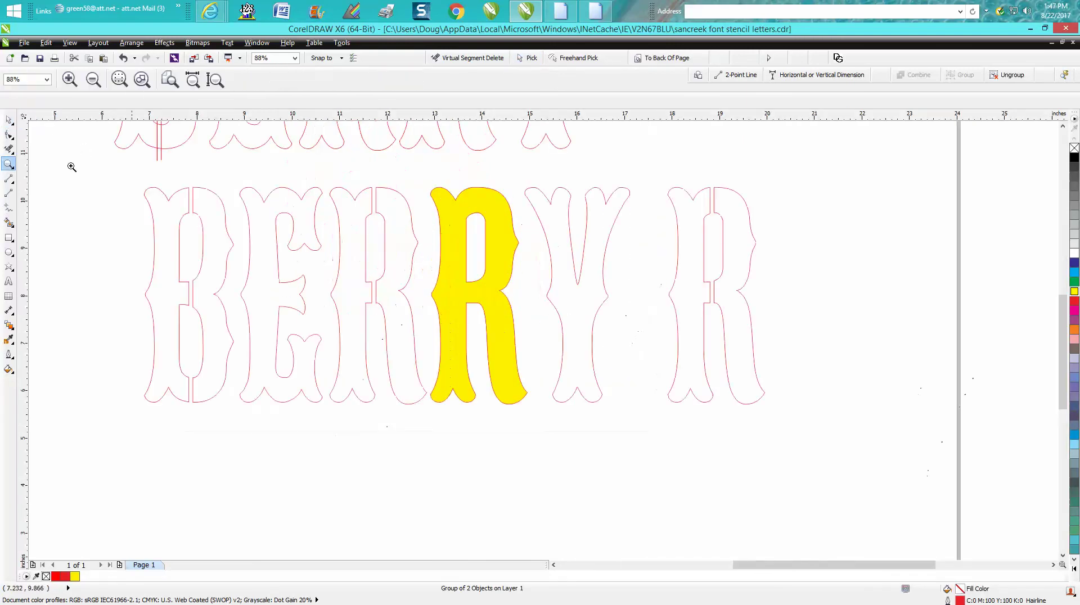
left_click(8, 120)
left_click(509, 292)
left_click(505, 290)
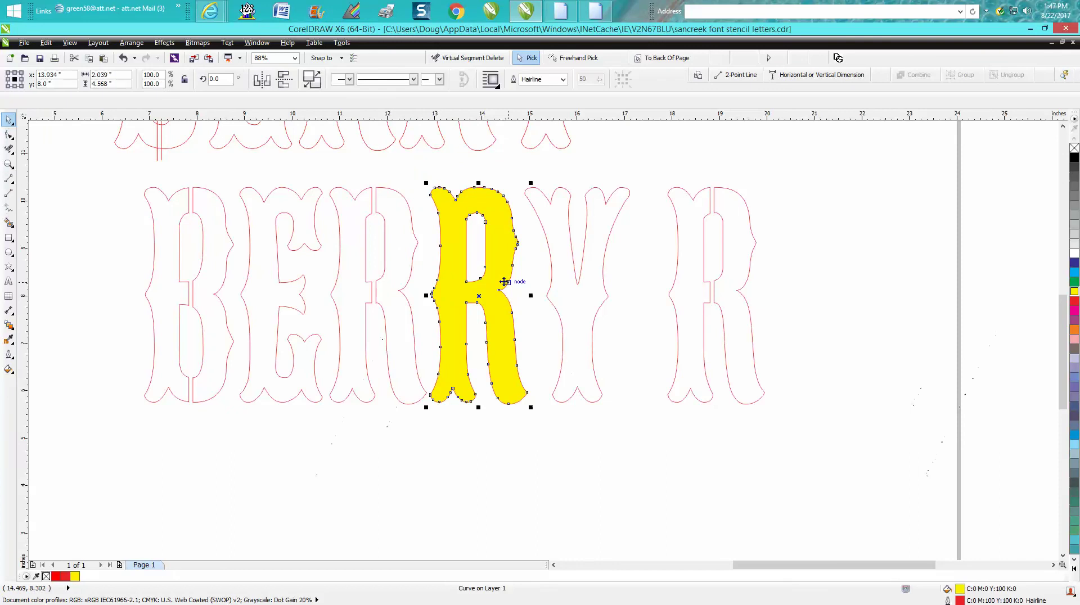
key("Delete")
left_click(671, 294)
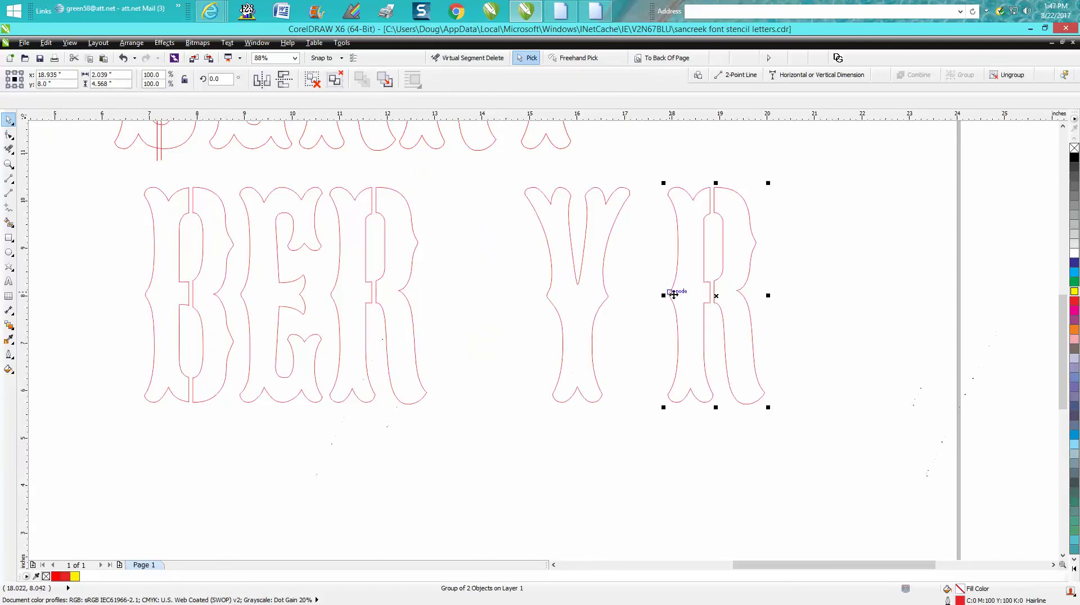
key("shift+Left")
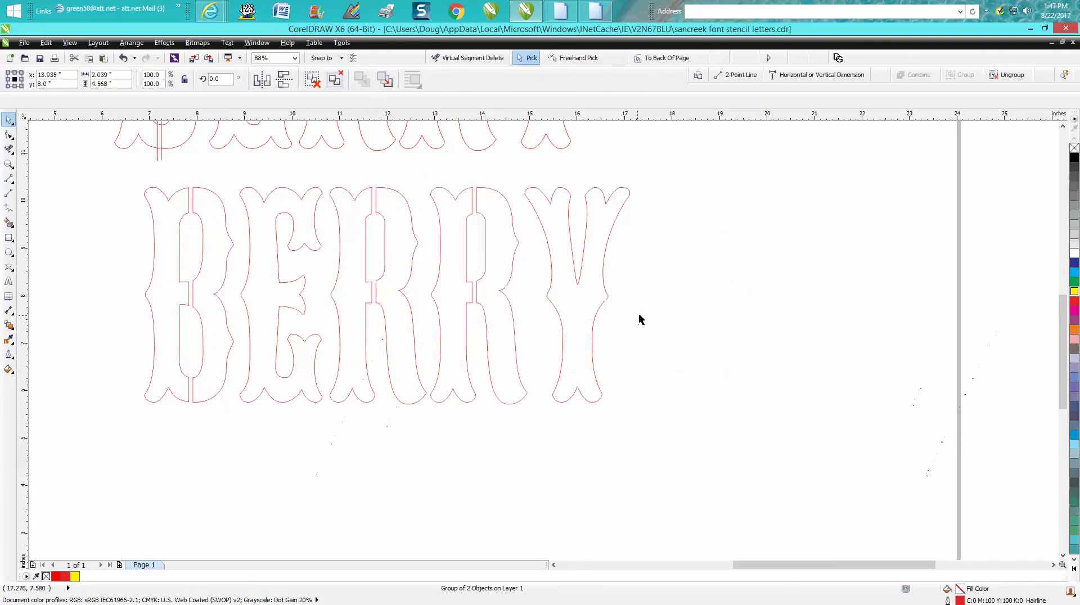
left_click(641, 316)
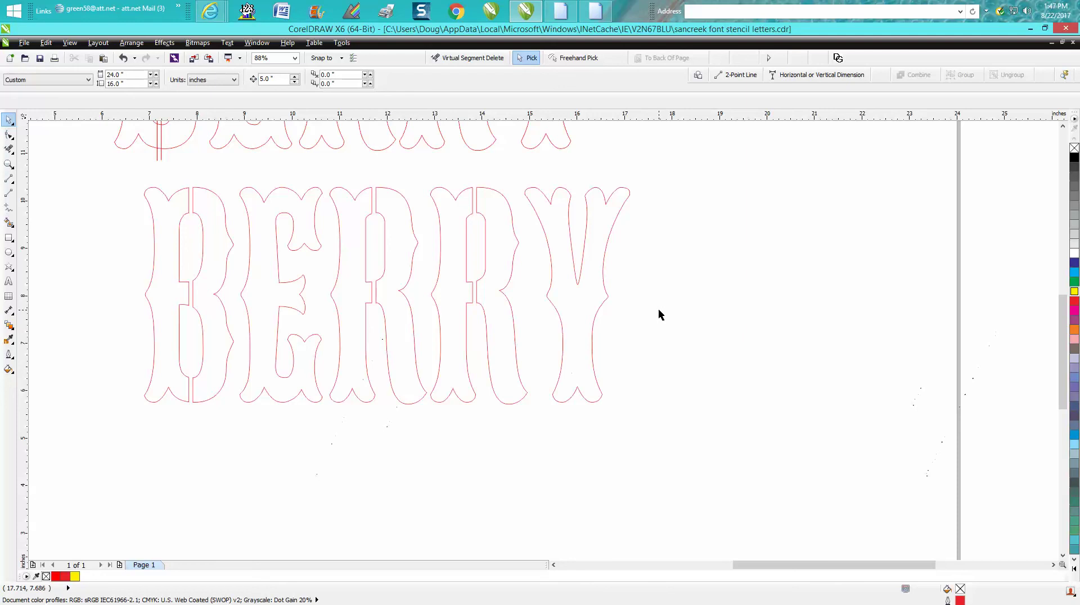
- Zoom in on both BERRY words to check the result
scroll(659, 313, "down", 1)
scroll(658, 310, "down", 1)
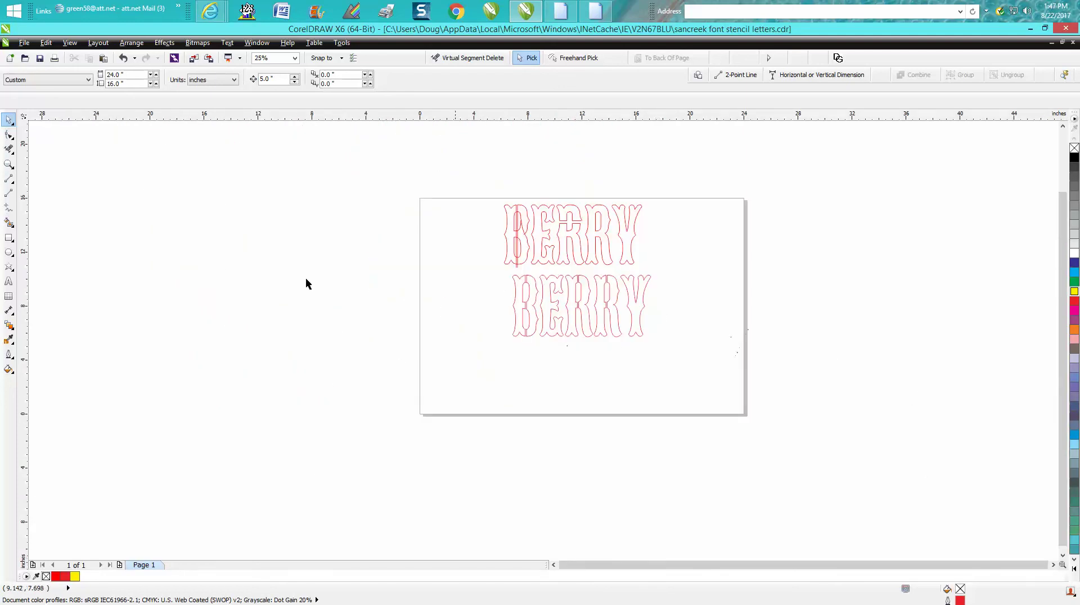
left_click(9, 164)
left_click_drag(496, 198, 696, 375)
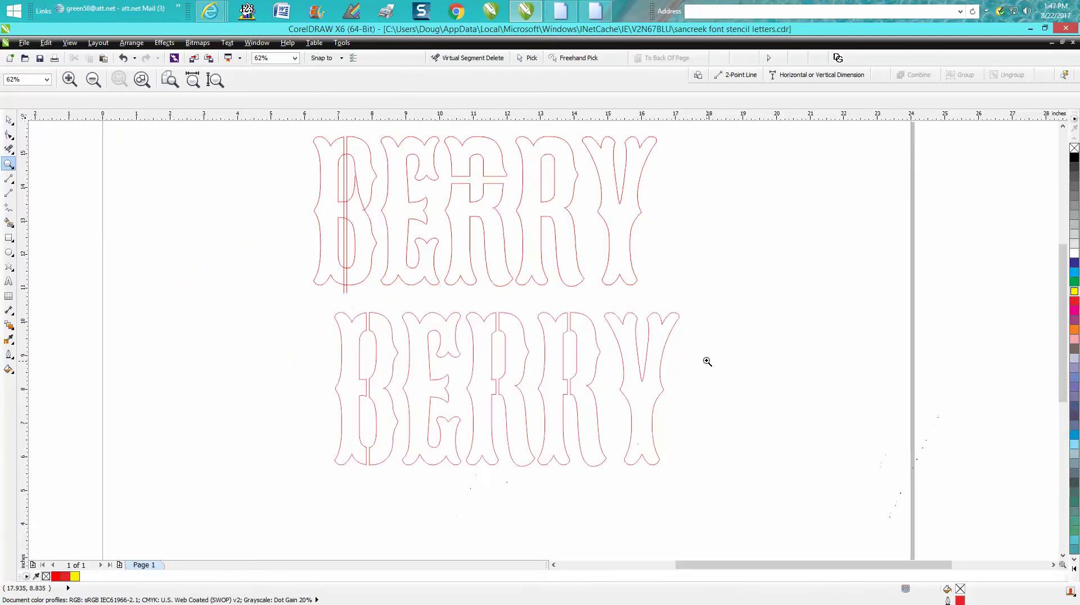